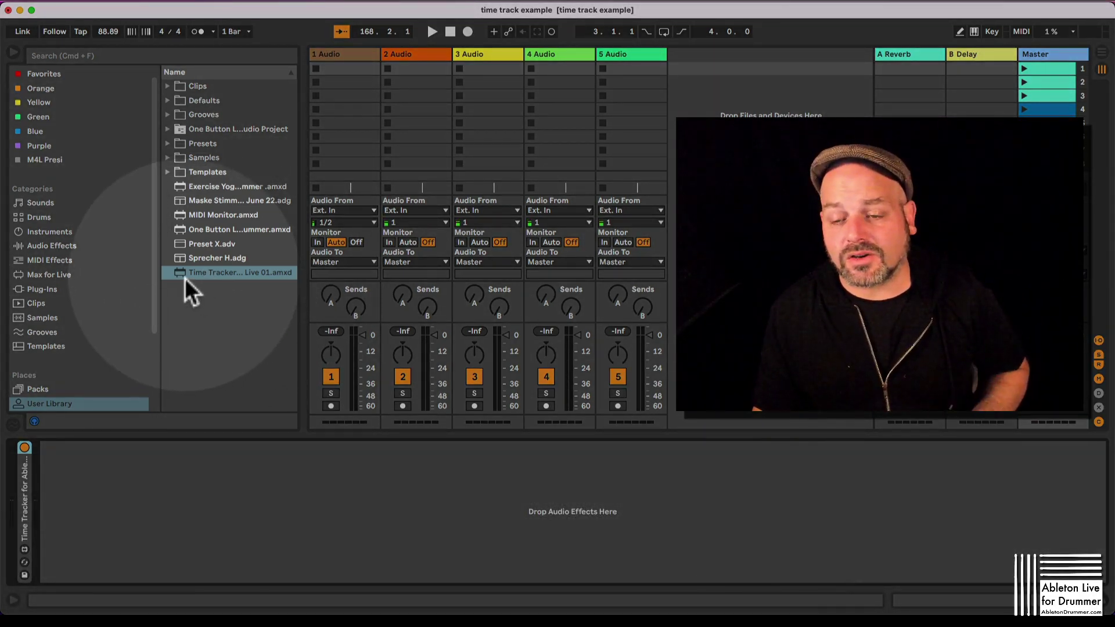
Step: Drag 'Time Tracker for Ableton Live 01.amxd' from the User Library onto the Master track
{"action": "left_click_drag", "start_coordinate": [180, 274], "coordinate": [347, 488]}
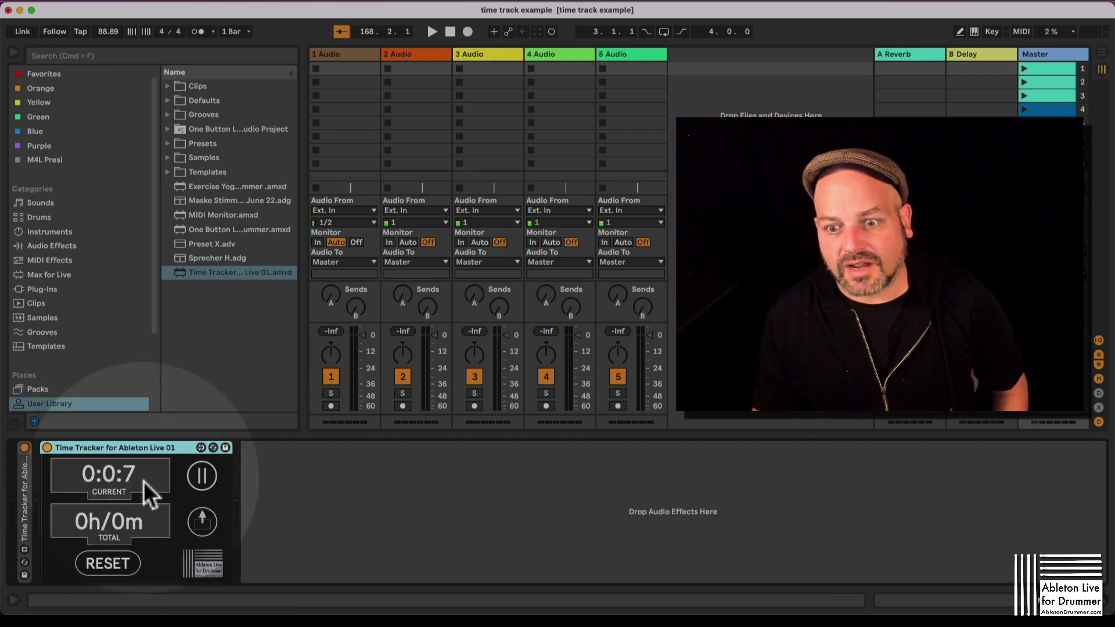
Step: Pause the new Time Tracker at 0h/0m and unfold the earlier Time Tracker device
{"action": "left_click", "coordinate": [201, 476]}
{"action": "left_click", "coordinate": [201, 476]}
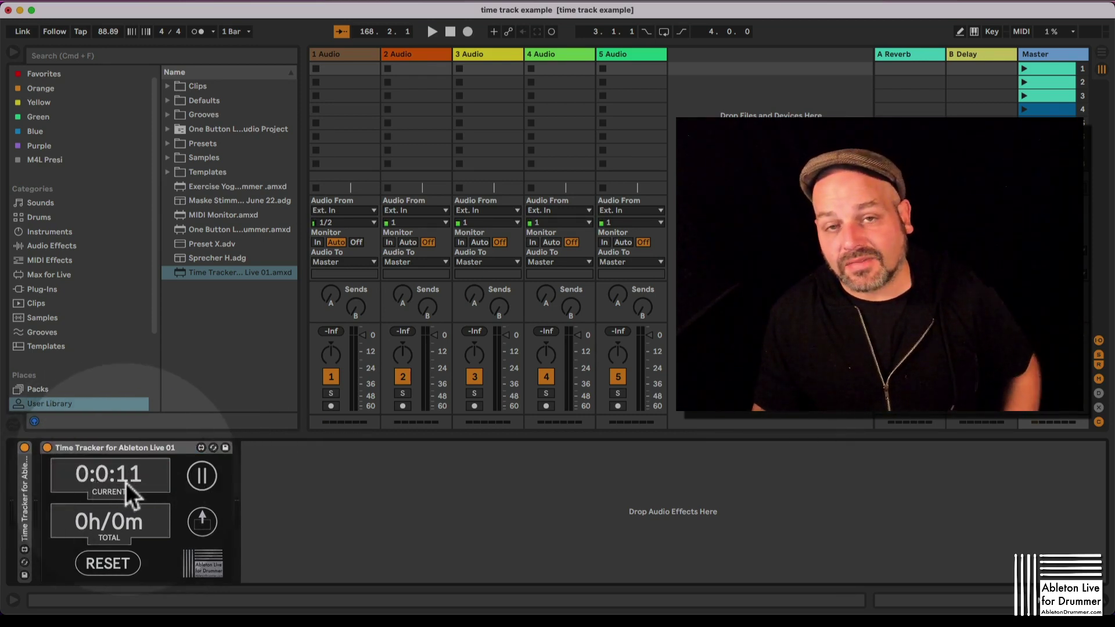
{"action": "left_click", "coordinate": [203, 476]}
{"action": "double_click", "coordinate": [23, 494]}
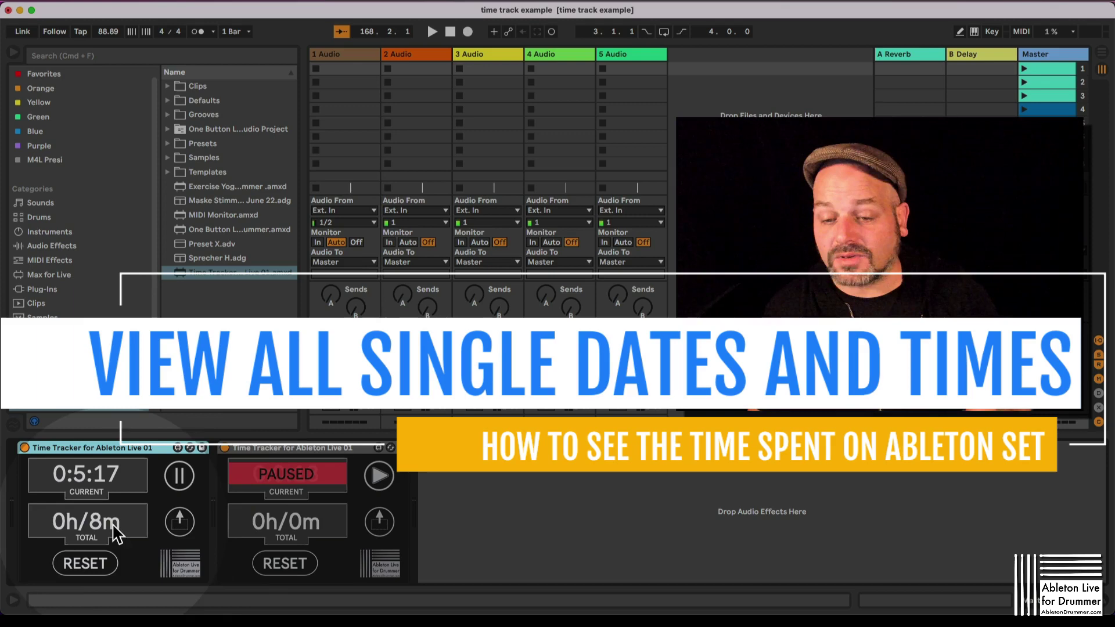
Step: Show the Time Tracker's POP-UP panel and start a TimeExport, bringing up the Save dialog
{"action": "left_click", "coordinate": [182, 527]}
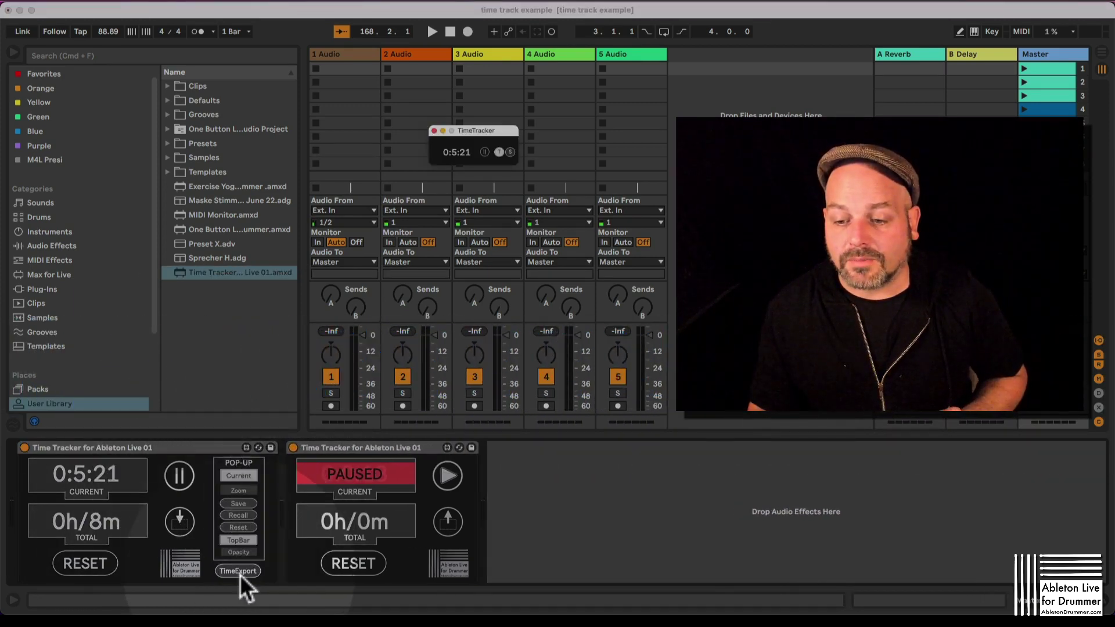
{"action": "left_click", "coordinate": [239, 575]}
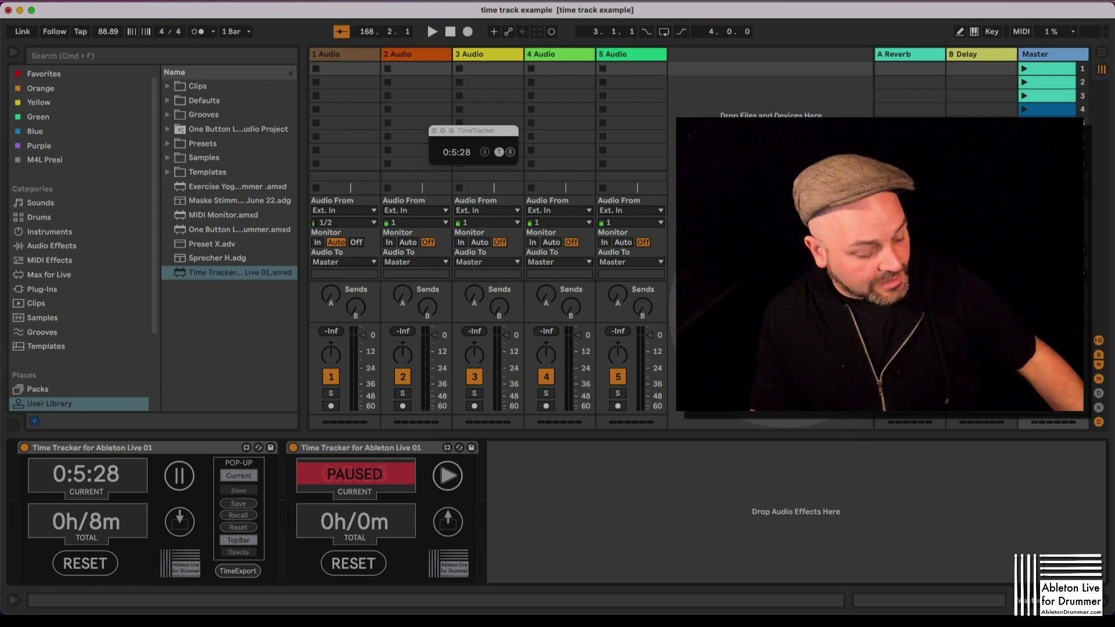
Step: Switch to TextEdit and select entries in the timeExport Example log of seven sessions
{"action": "key", "text": "super+Tab"}
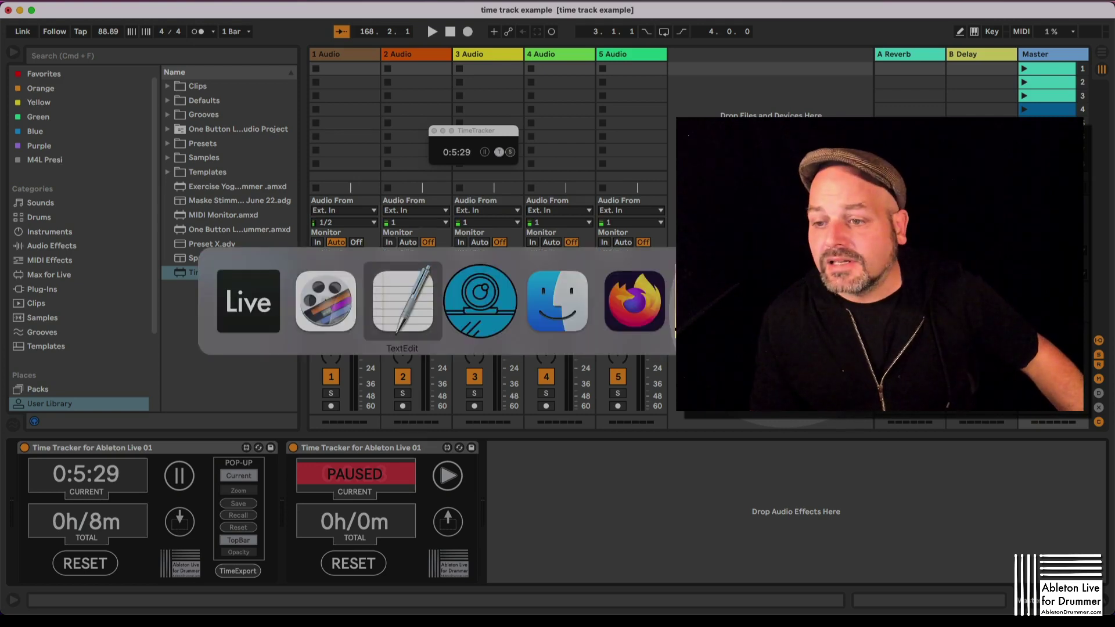
{"action": "left_click_drag", "start_coordinate": [374, 186], "coordinate": [347, 135]}
{"action": "left_click_drag", "start_coordinate": [266, 143], "coordinate": [348, 151]}
{"action": "left_click", "coordinate": [385, 187]}
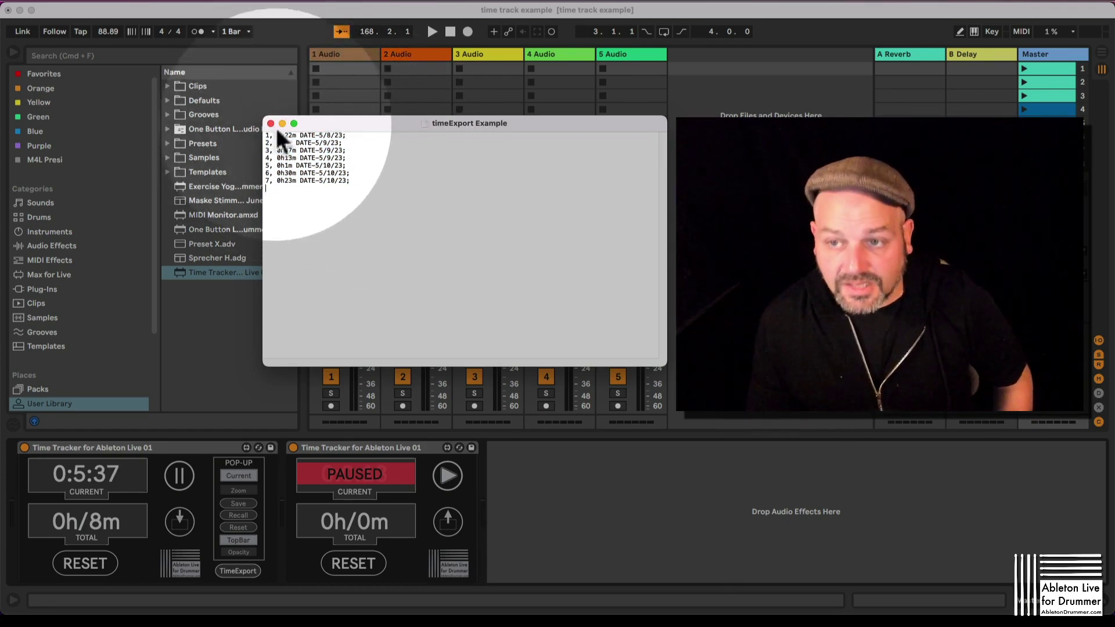
Step: Back in Live, move the floating timer down over the mixer and re-show the pop-up options
{"action": "left_click", "coordinate": [562, 483]}
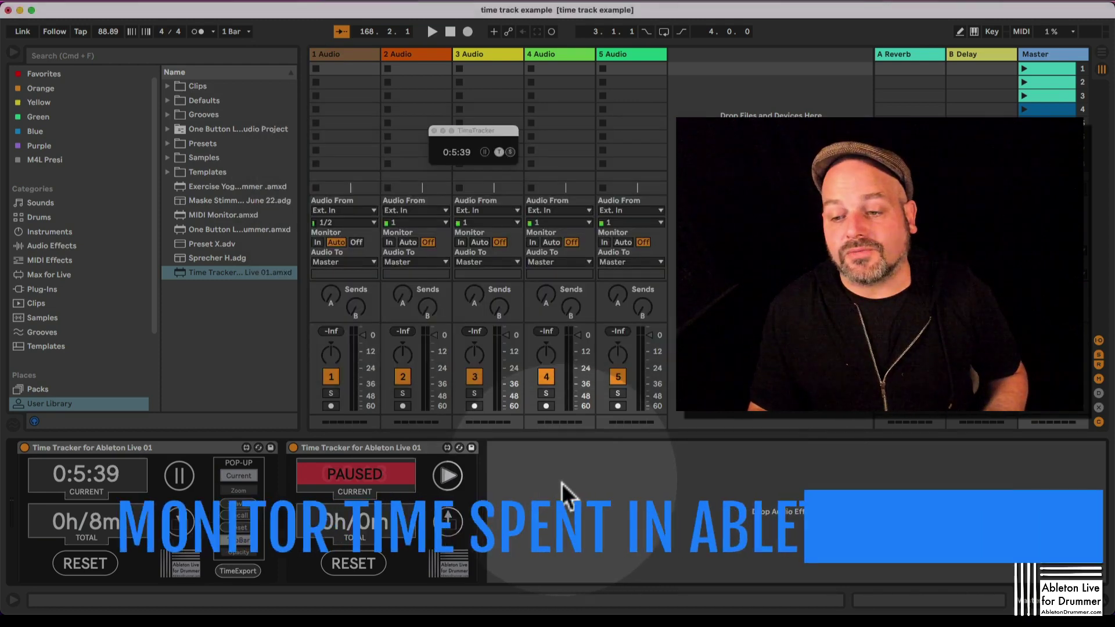
{"action": "left_click_drag", "start_coordinate": [479, 139], "coordinate": [451, 230]}
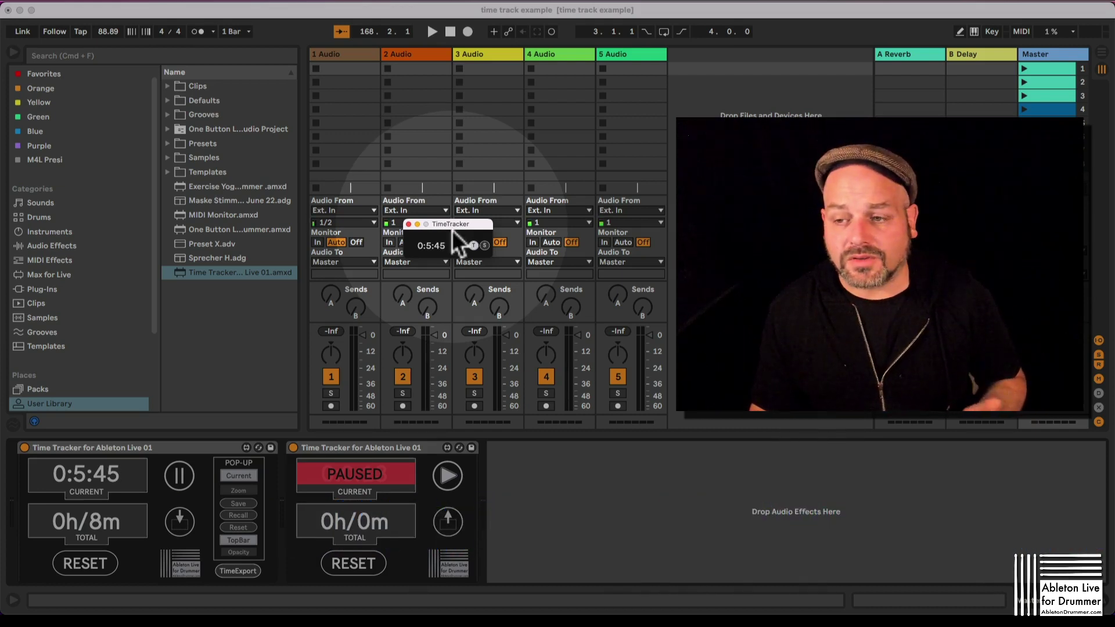
{"action": "left_click", "coordinate": [179, 522]}
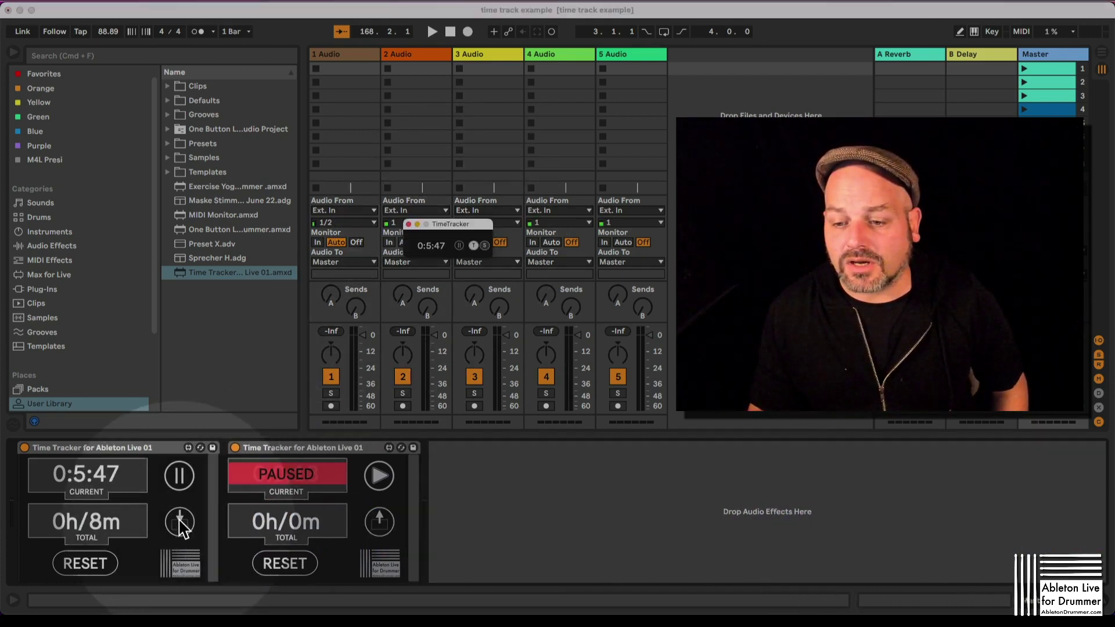
{"action": "left_click", "coordinate": [179, 521]}
Step: Fold and delete the paused second Time Tracker, then reposition the floating timer
{"action": "double_click", "coordinate": [386, 447]}
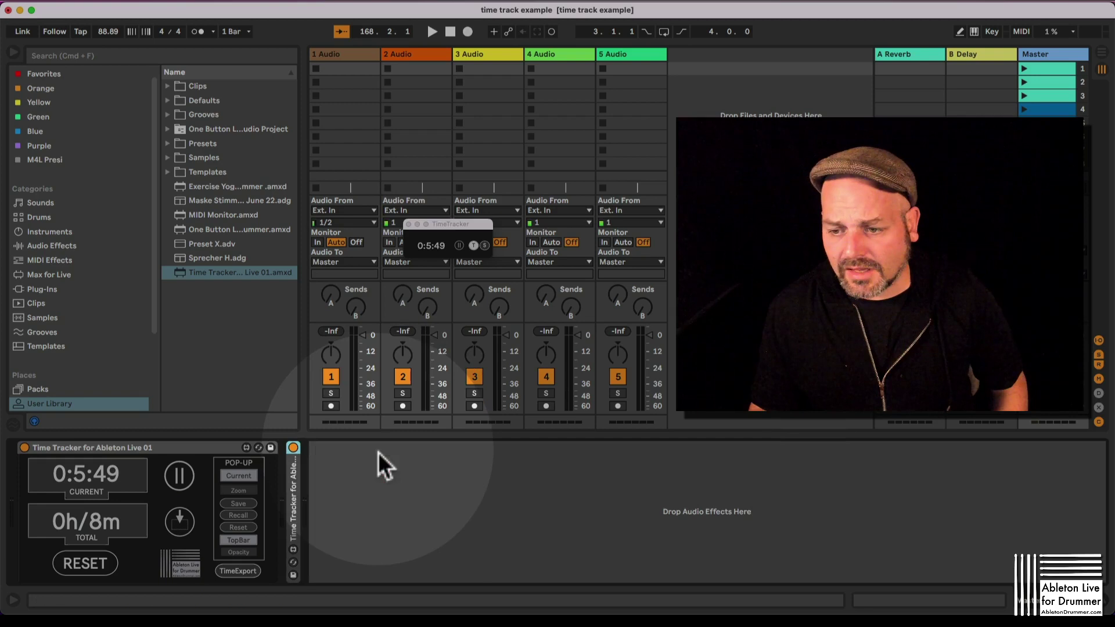
{"action": "key", "text": "Delete"}
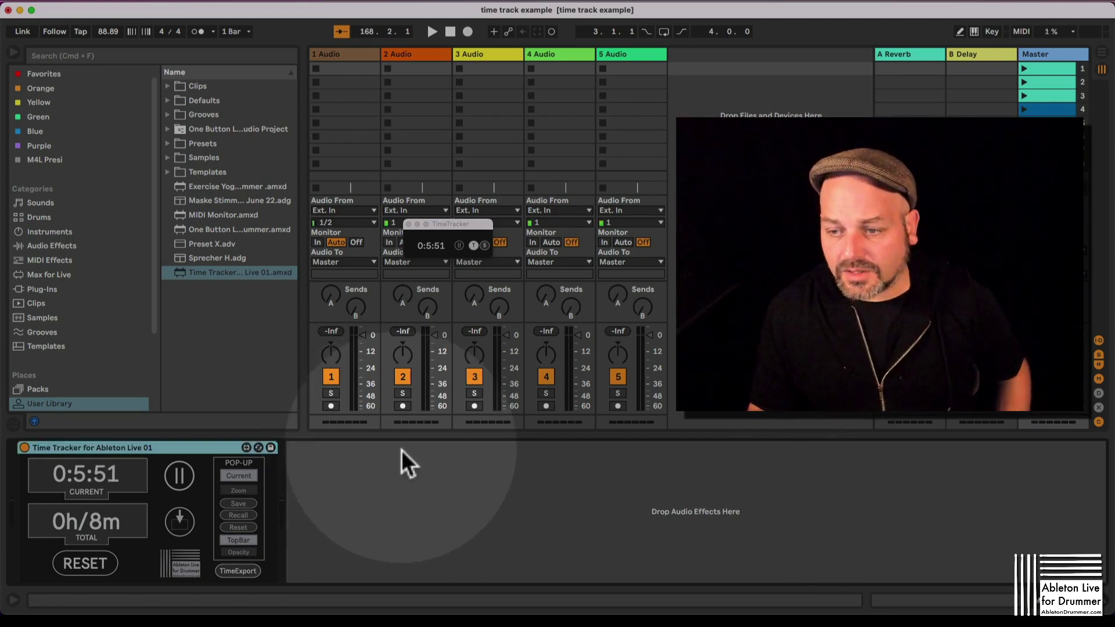
{"action": "left_click", "coordinate": [447, 229]}
{"action": "left_click_drag", "start_coordinate": [447, 229], "coordinate": [484, 267]}
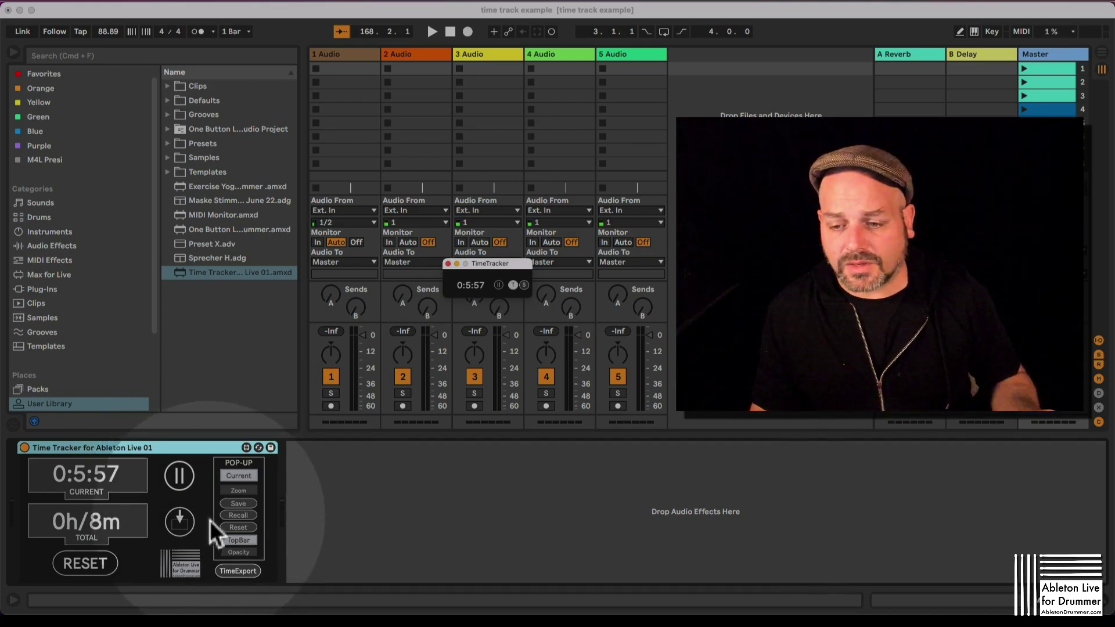
Step: Move the floating timer to the top of the screen and enlarge it with Zoom
{"action": "left_click_drag", "start_coordinate": [483, 261], "coordinate": [821, 8]}
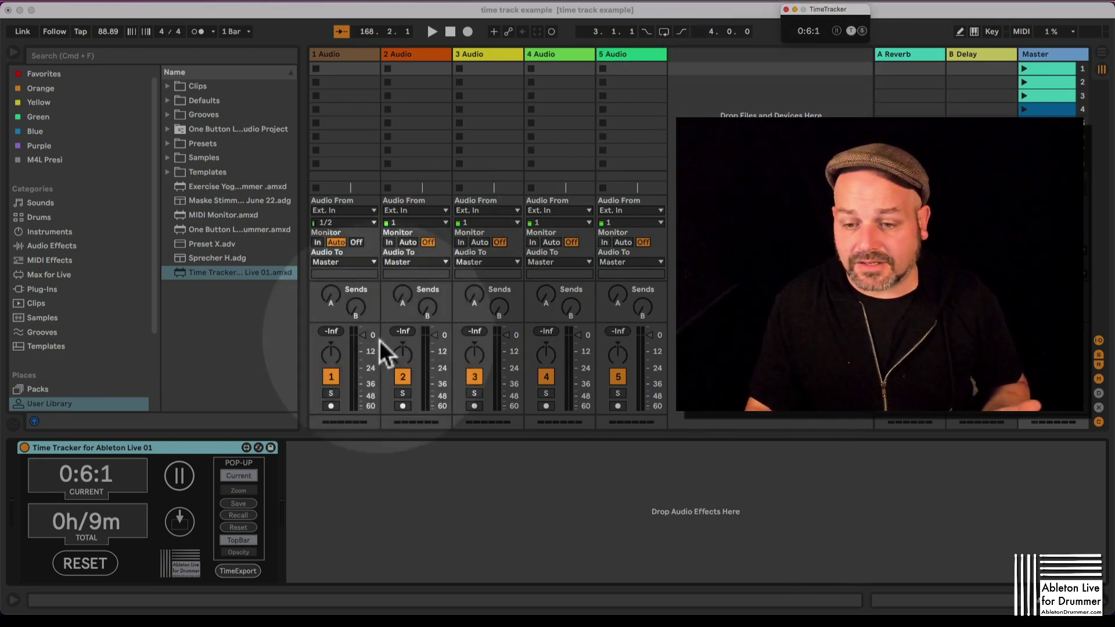
{"action": "left_click", "coordinate": [240, 490]}
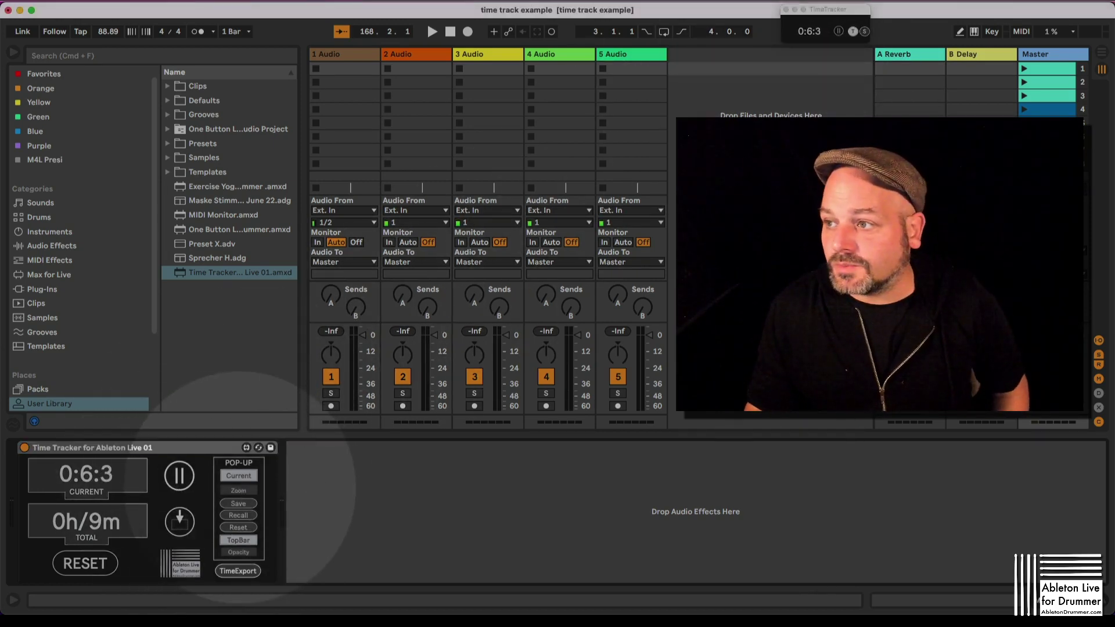
{"action": "left_click", "coordinate": [239, 490]}
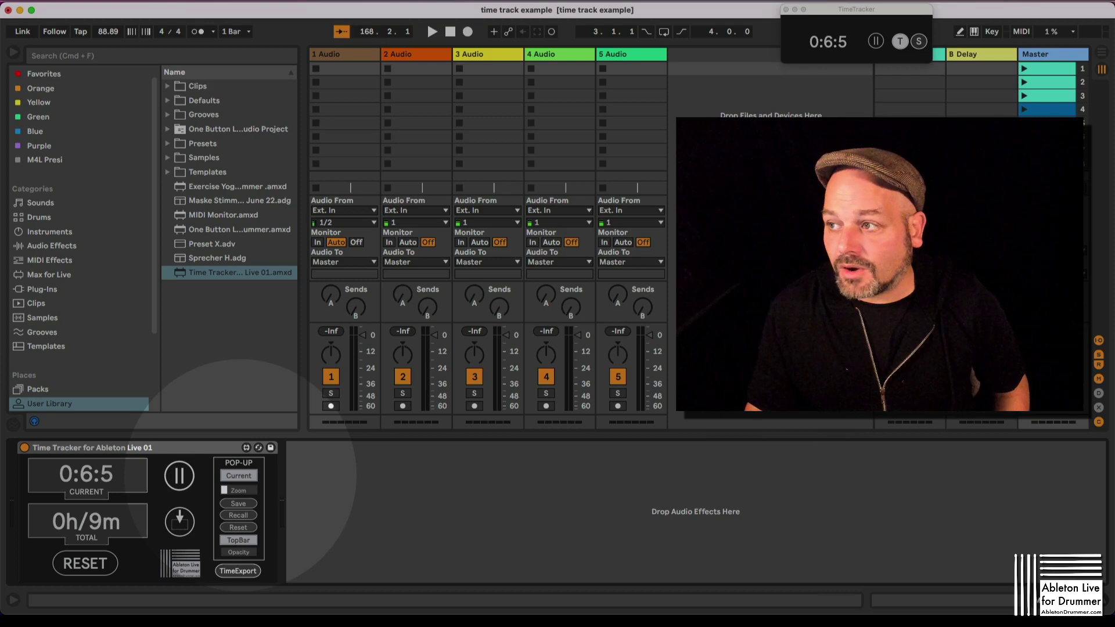
{"action": "left_click_drag", "start_coordinate": [842, 11], "coordinate": [829, 9]}
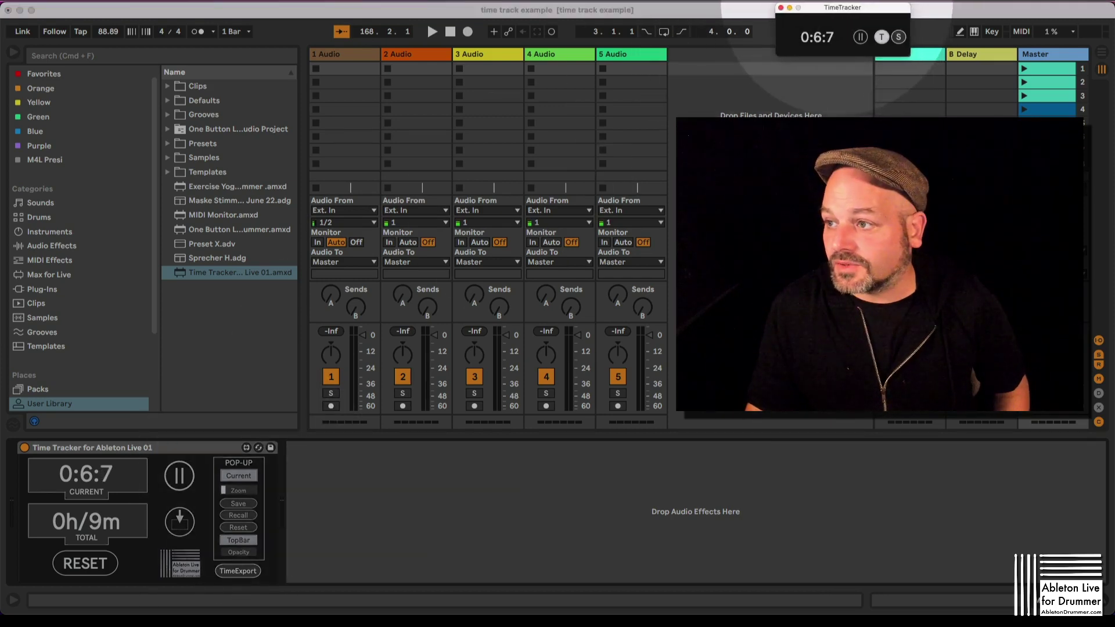
{"action": "left_click", "coordinate": [232, 494]}
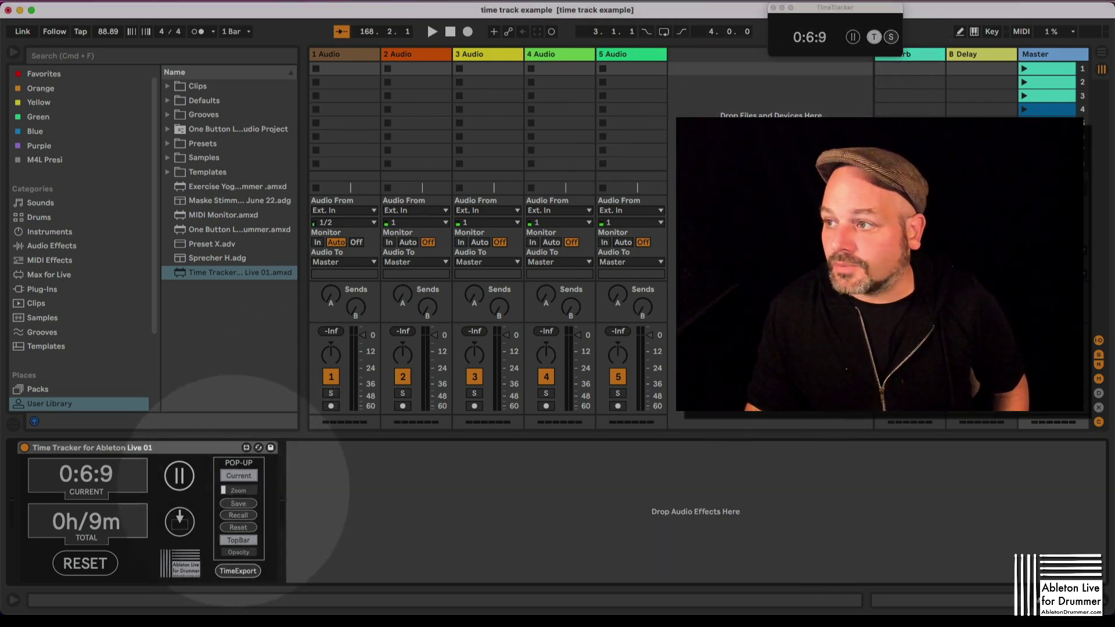
Step: Pause the timer from the floating window and turn TopBar off to hide its title bar
{"action": "left_click", "coordinate": [881, 35]}
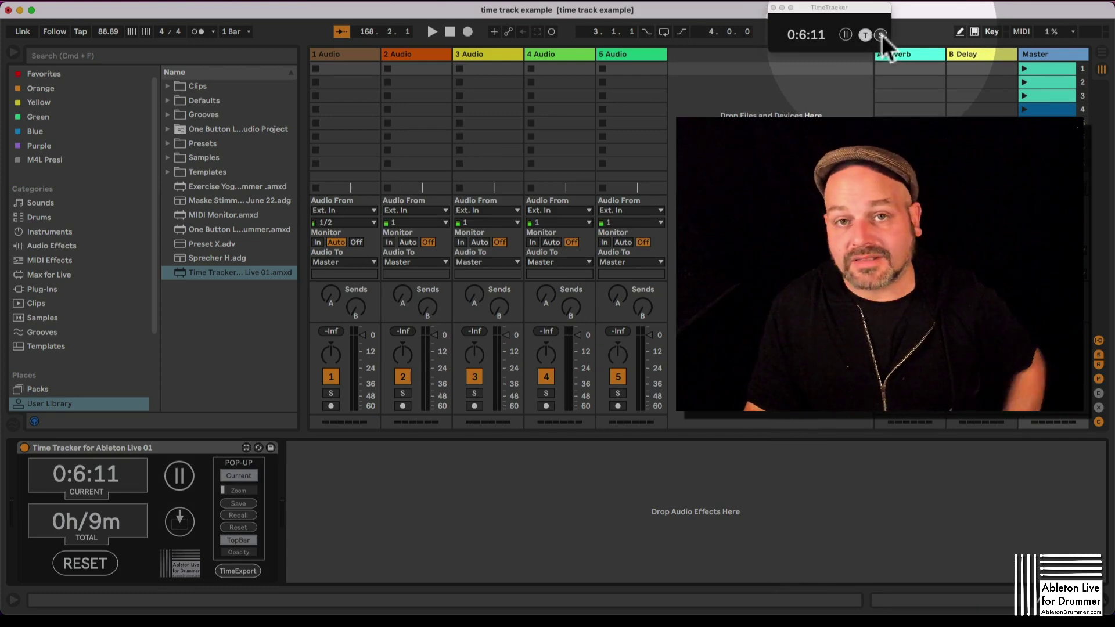
{"action": "left_click", "coordinate": [845, 35]}
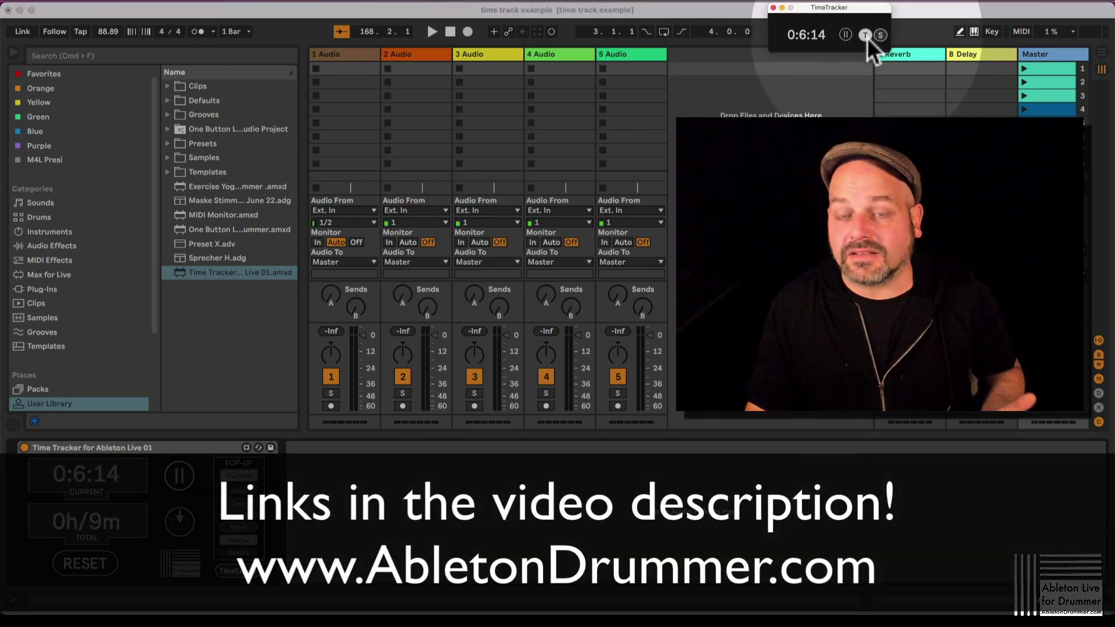
{"action": "left_click", "coordinate": [866, 36]}
{"action": "left_click", "coordinate": [865, 35]}
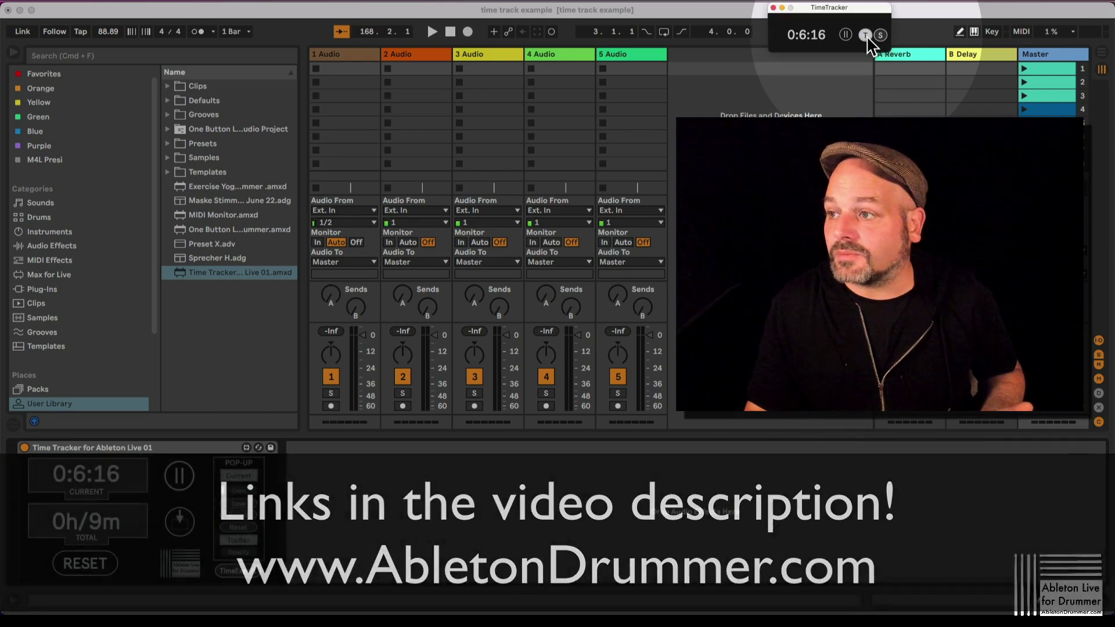
{"action": "left_click", "coordinate": [866, 36]}
{"action": "left_click", "coordinate": [866, 35]}
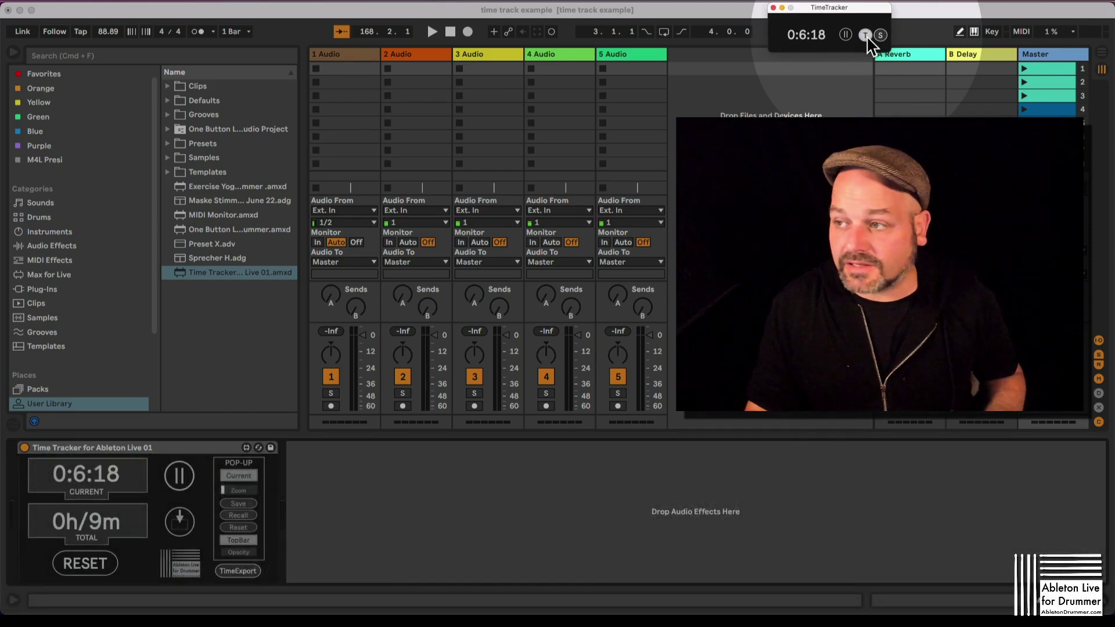
{"action": "left_click", "coordinate": [240, 543]}
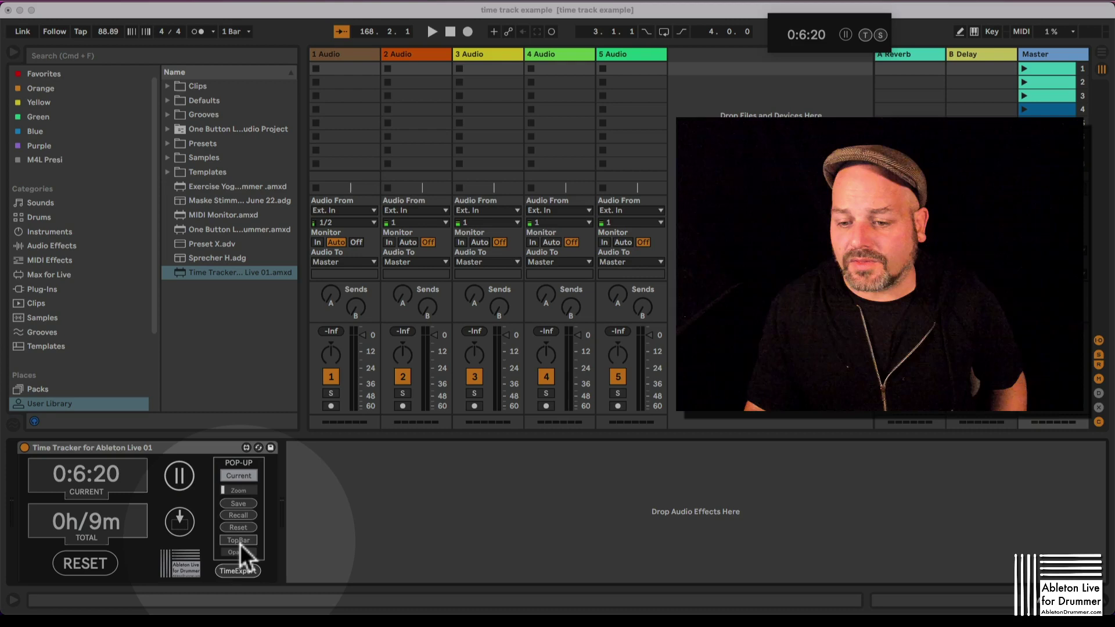
Step: Turn TopBar back on and switch the floating timer from Current to Total, showing 0h/9m
{"action": "left_click", "coordinate": [240, 543]}
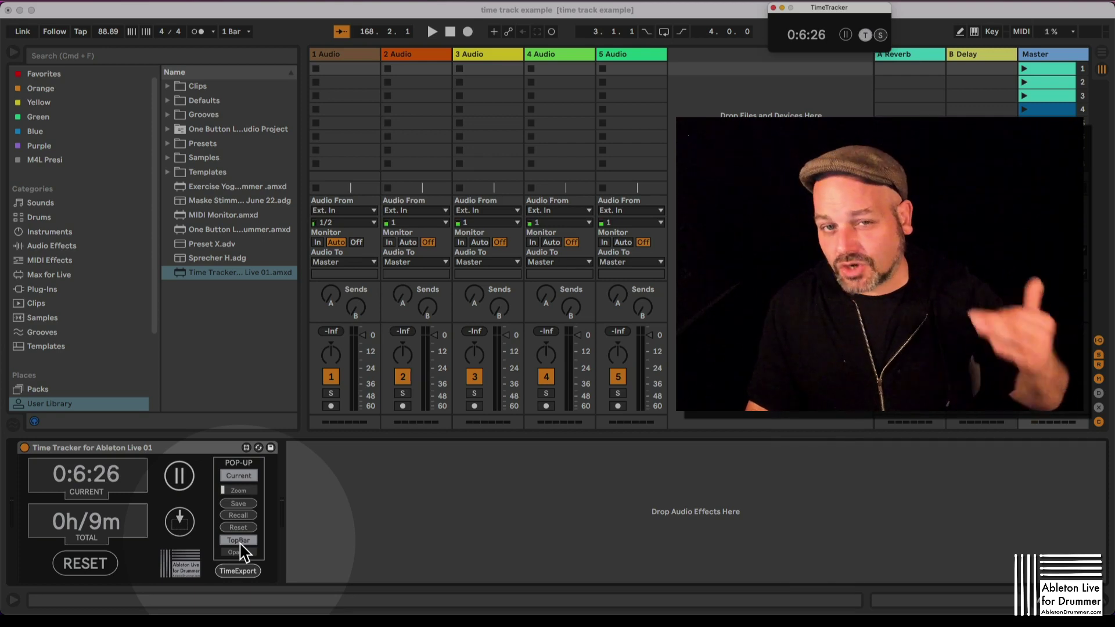
{"action": "left_click", "coordinate": [241, 475]}
{"action": "left_click", "coordinate": [240, 475]}
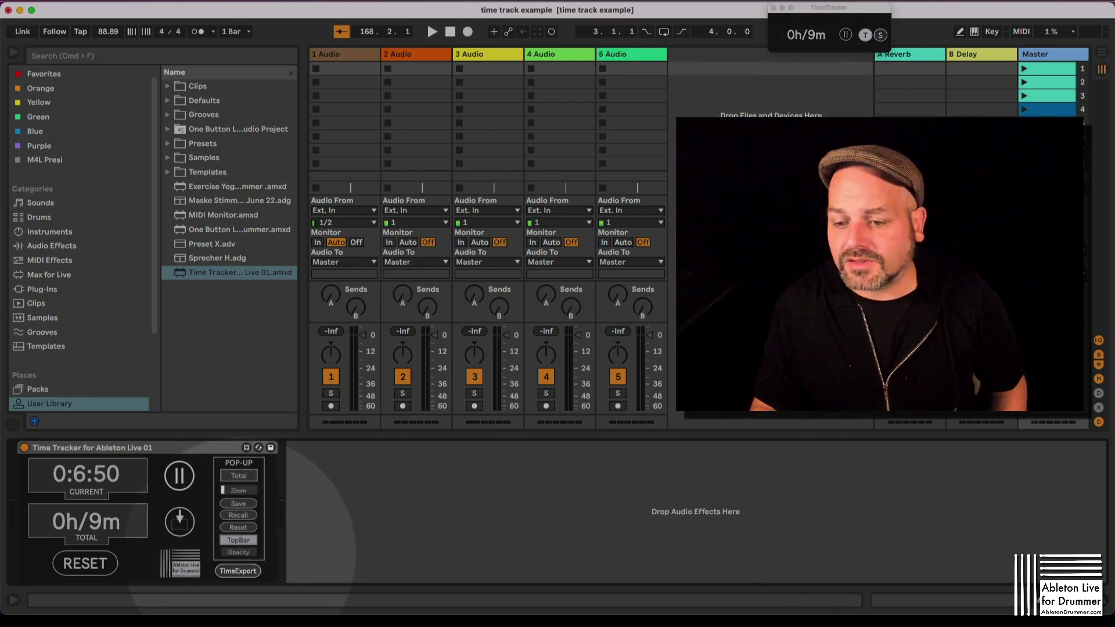
Step: Adjust the floating timer's opacity to make its background transparent
{"action": "mouse_move", "coordinate": [235, 552]}
{"action": "left_mouse_down"}
{"action": "mouse_move", "coordinate": [250, 552]}
{"action": "mouse_move", "coordinate": [224, 552]}
{"action": "left_mouse_up"}
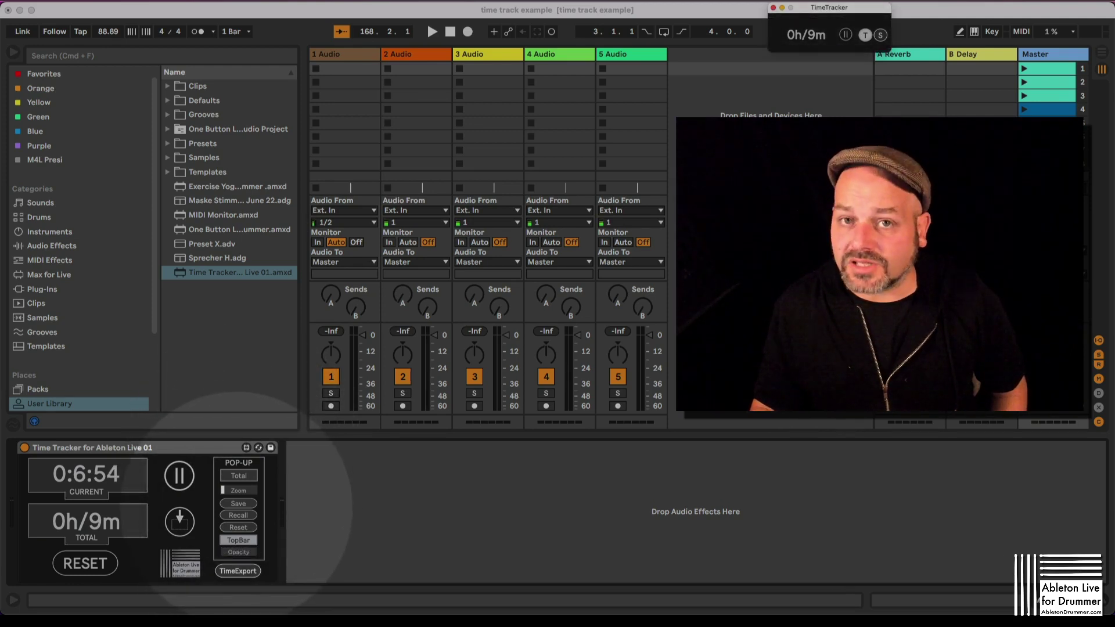
{"action": "left_click_drag", "start_coordinate": [235, 508], "coordinate": [212, 415]}
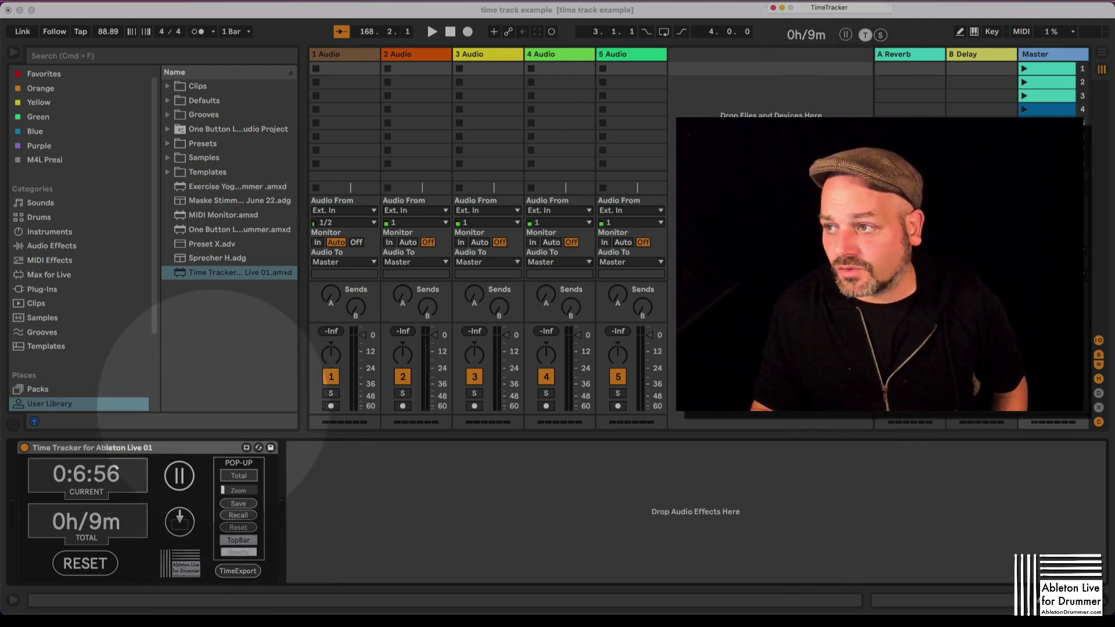
{"action": "left_click_drag", "start_coordinate": [206, 377], "coordinate": [240, 576]}
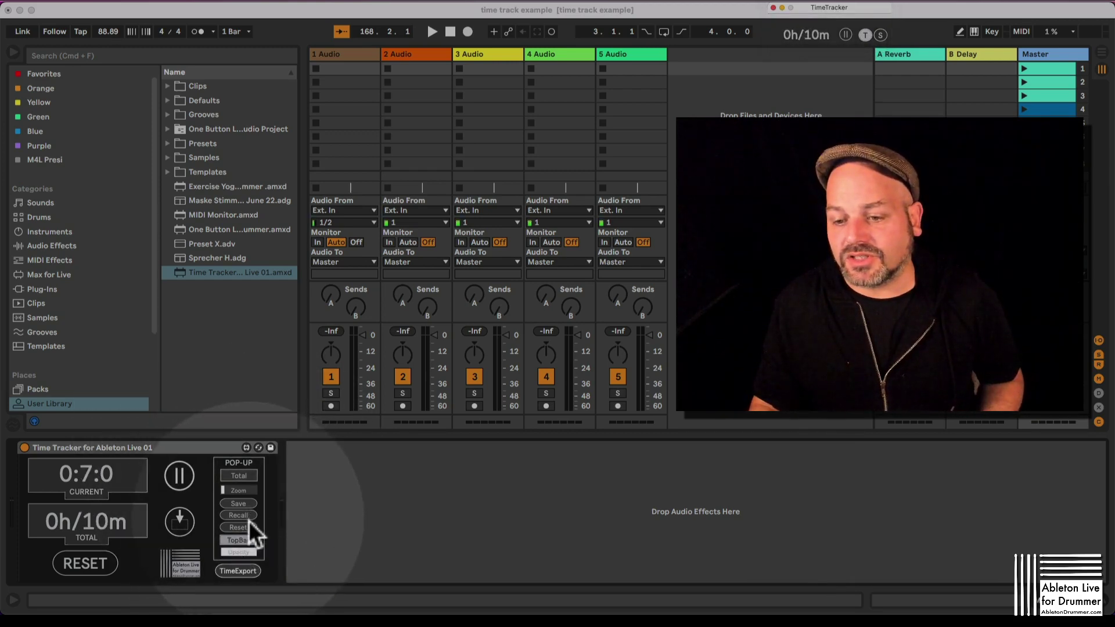
Step: Toggle the floating top-bar timer off and back on, then select the Time Tracker device
{"action": "left_click", "coordinate": [238, 542]}
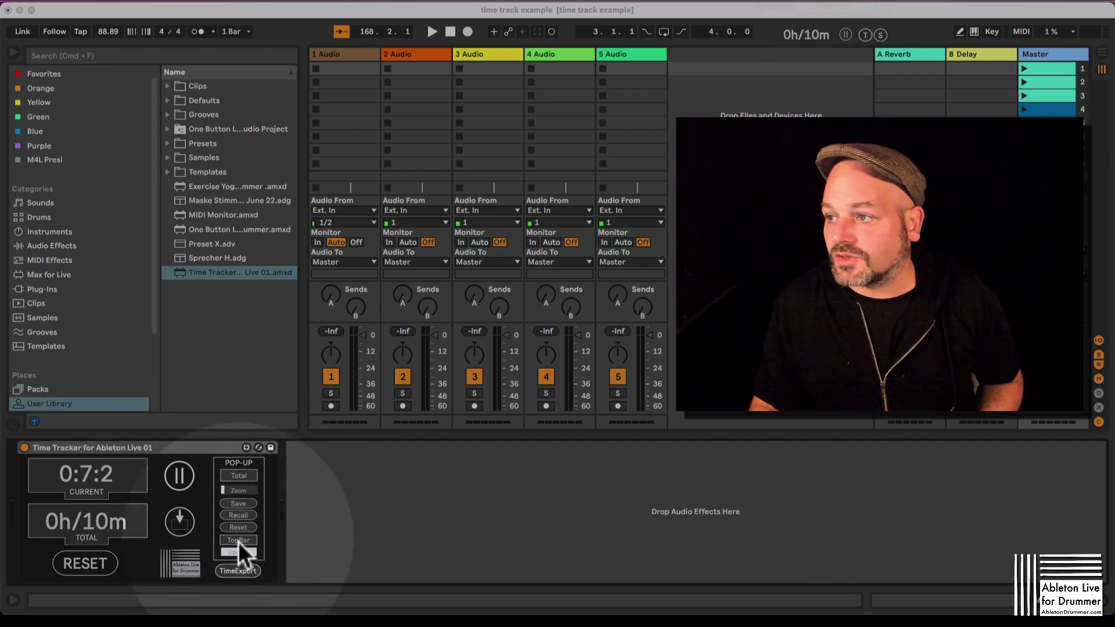
{"action": "left_click", "coordinate": [238, 539]}
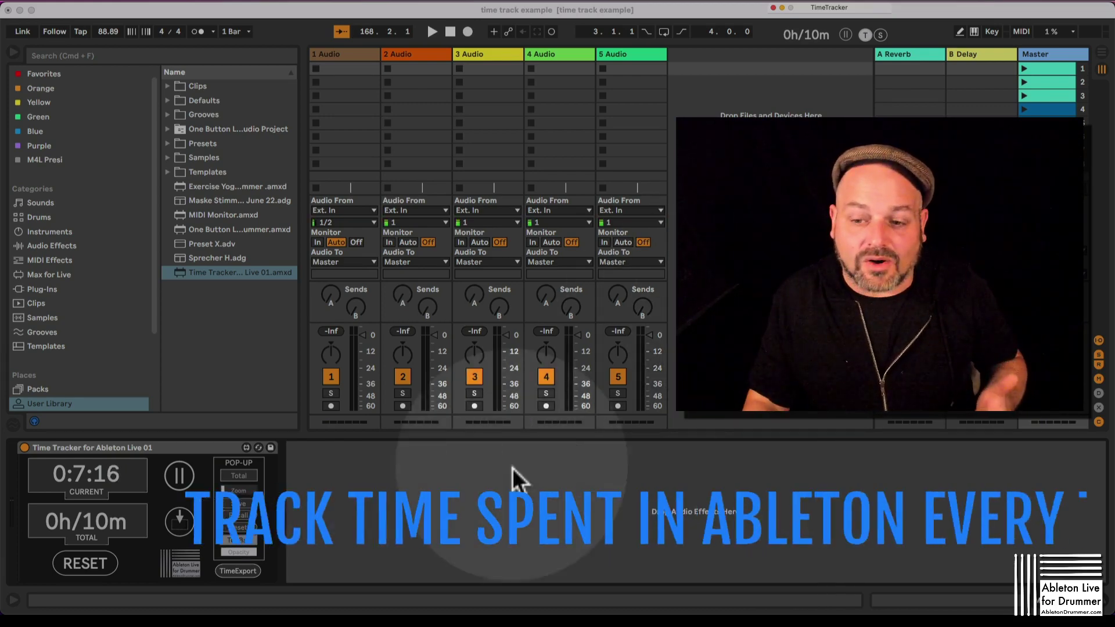
{"action": "left_click", "coordinate": [393, 530]}
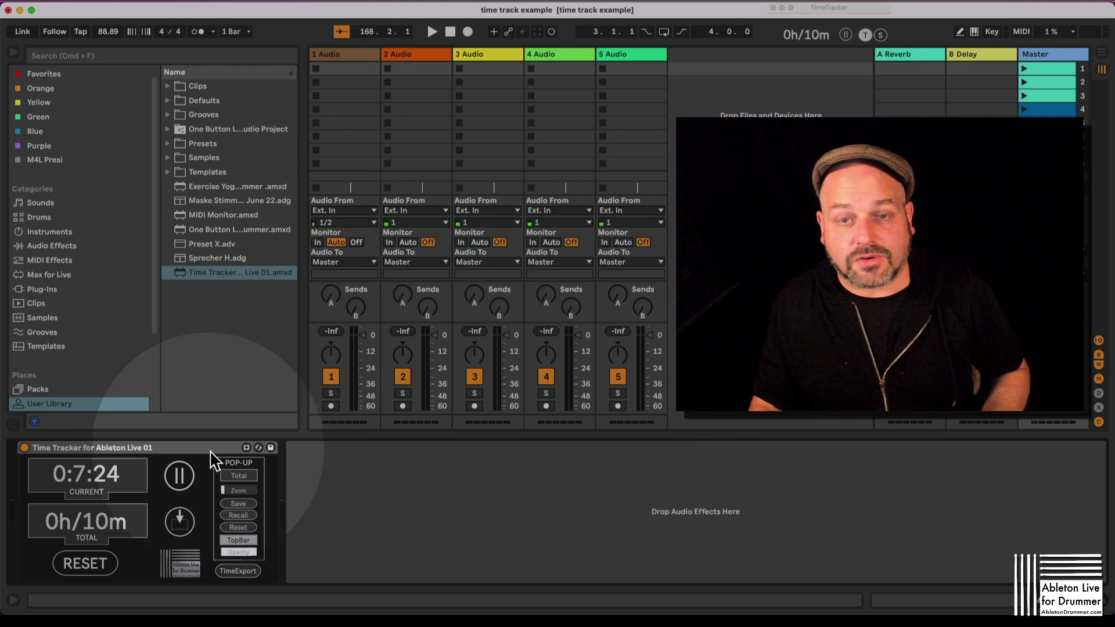
{"action": "left_click", "coordinate": [192, 450]}
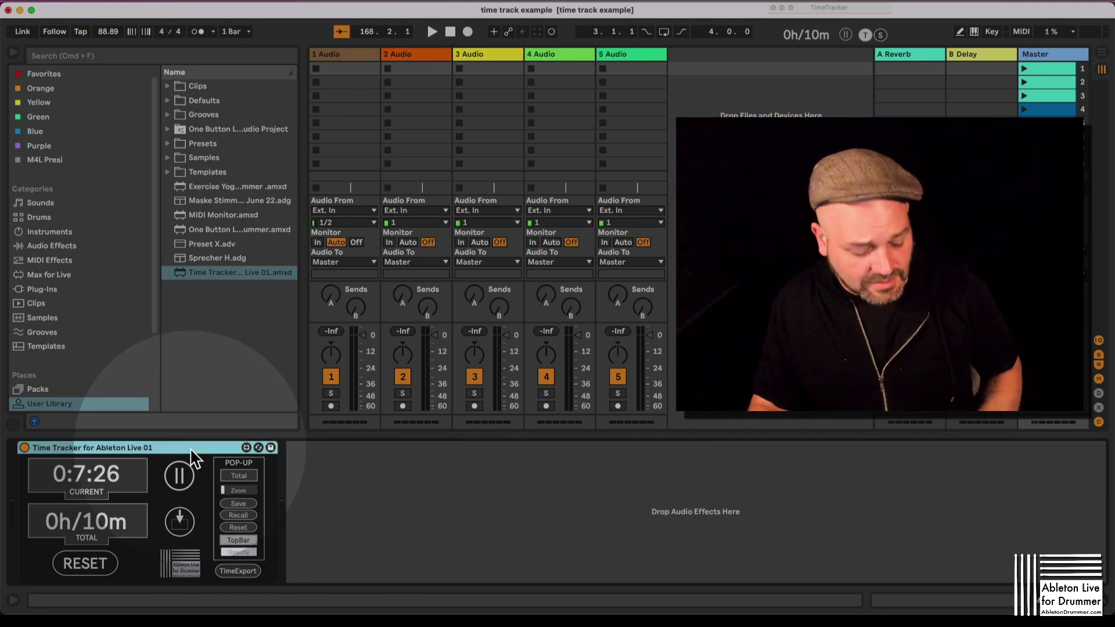
Step: Replace the Time Tracker on the master track with a fresh copy paused at 0h/0m
{"action": "key", "text": "Delete"}
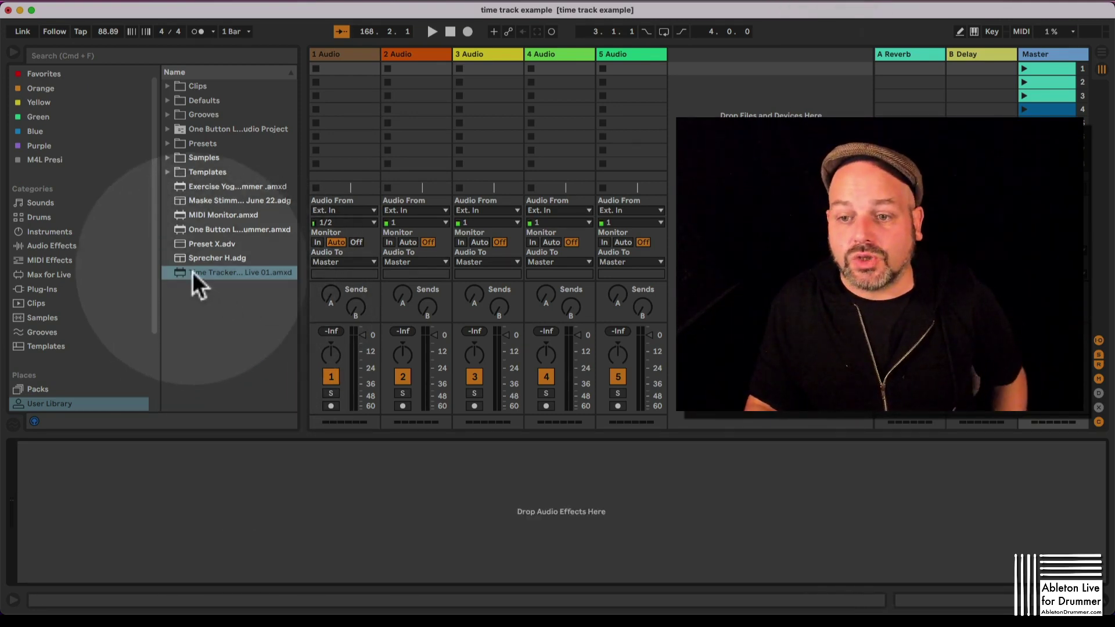
{"action": "left_click", "coordinate": [182, 274]}
{"action": "left_click_drag", "start_coordinate": [182, 275], "coordinate": [262, 476]}
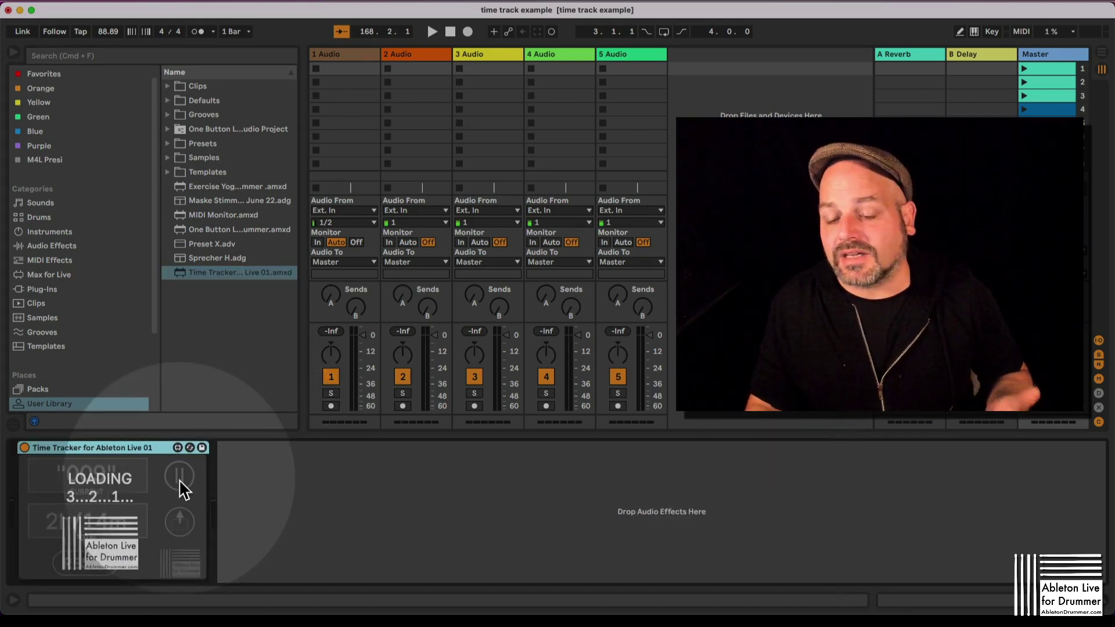
{"action": "left_click", "coordinate": [180, 482]}
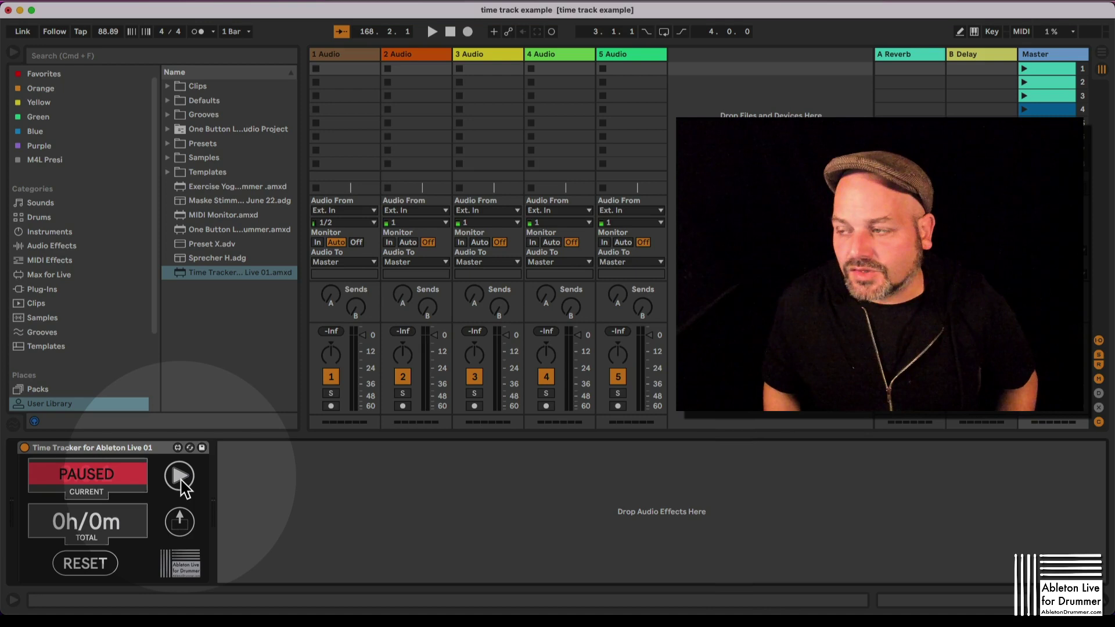
{"action": "left_click", "coordinate": [64, 1]}
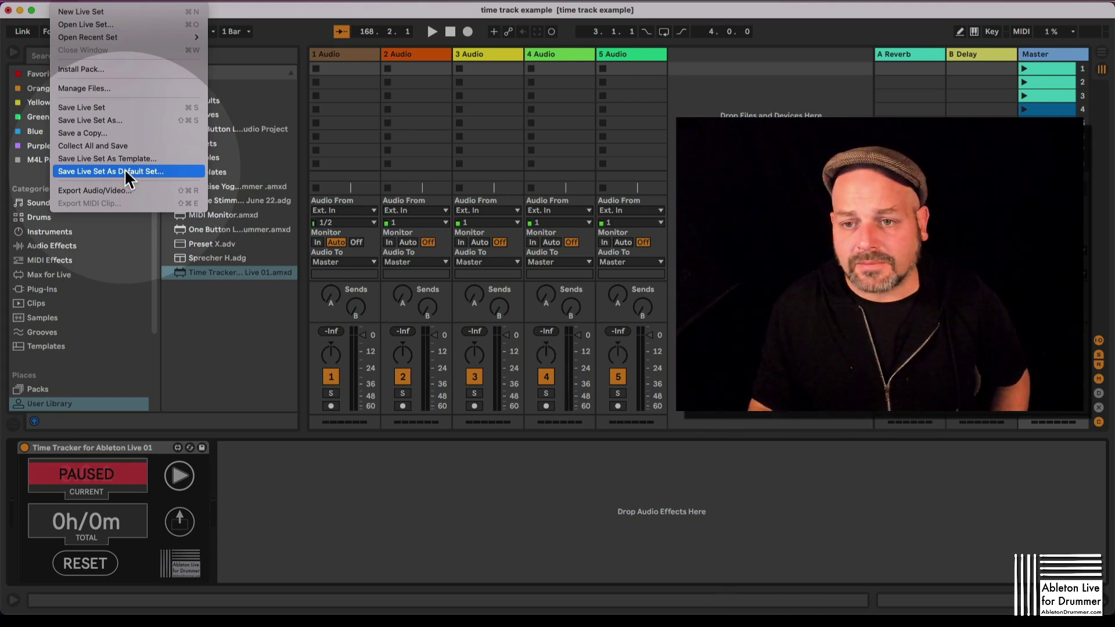
Step: Save the set as the default Live Set, choosing not to copy any files
{"action": "left_click", "coordinate": [126, 171]}
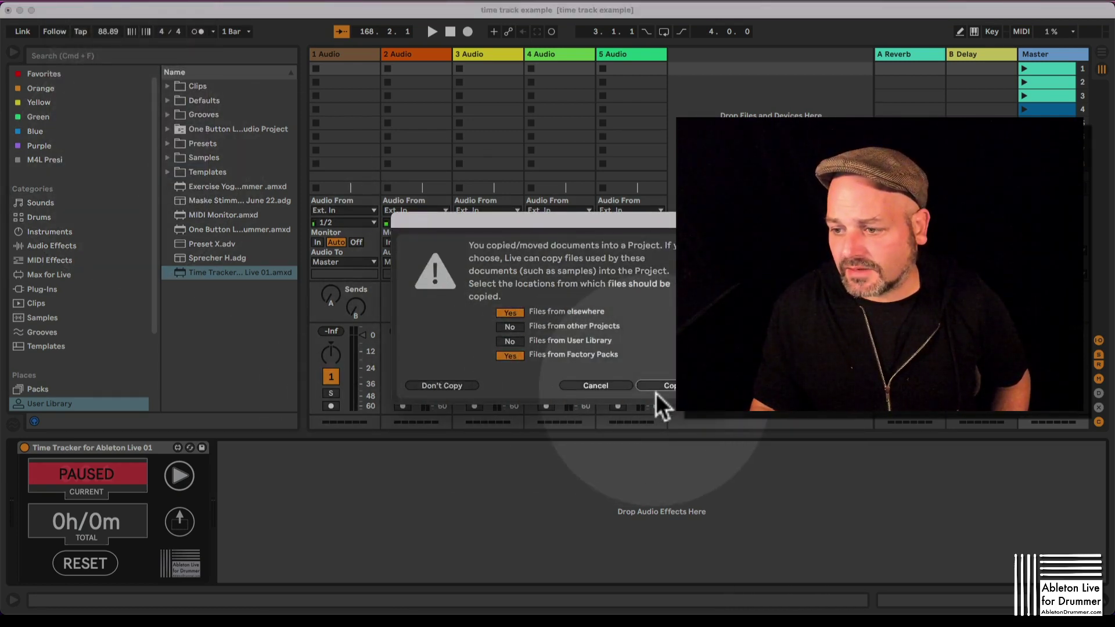
{"action": "left_click", "coordinate": [505, 356]}
{"action": "left_click", "coordinate": [510, 315]}
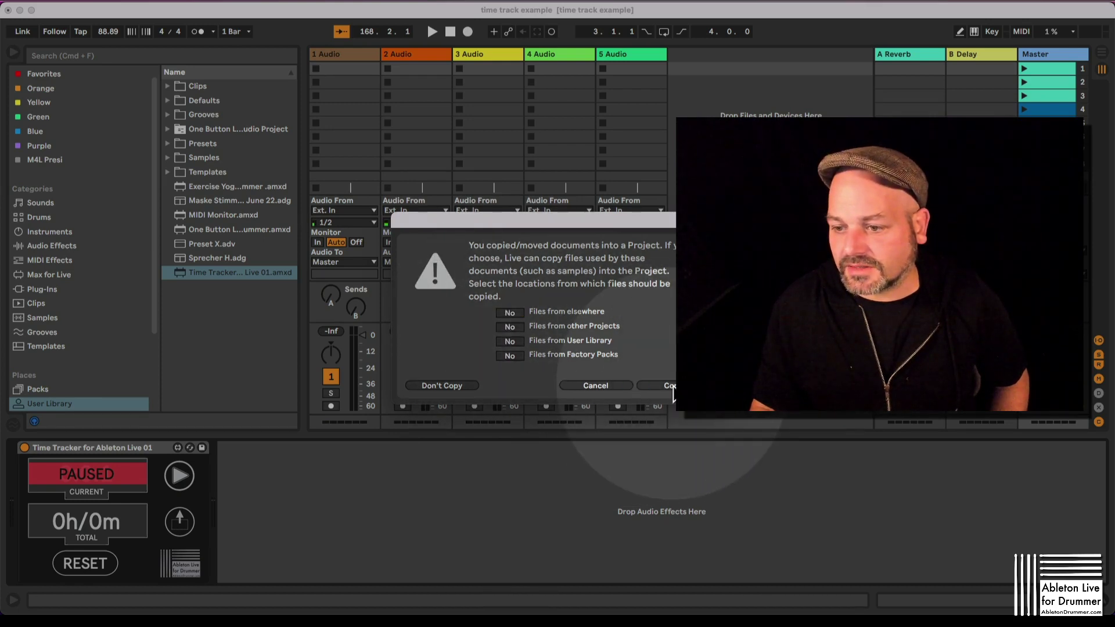
{"action": "left_click", "coordinate": [447, 388]}
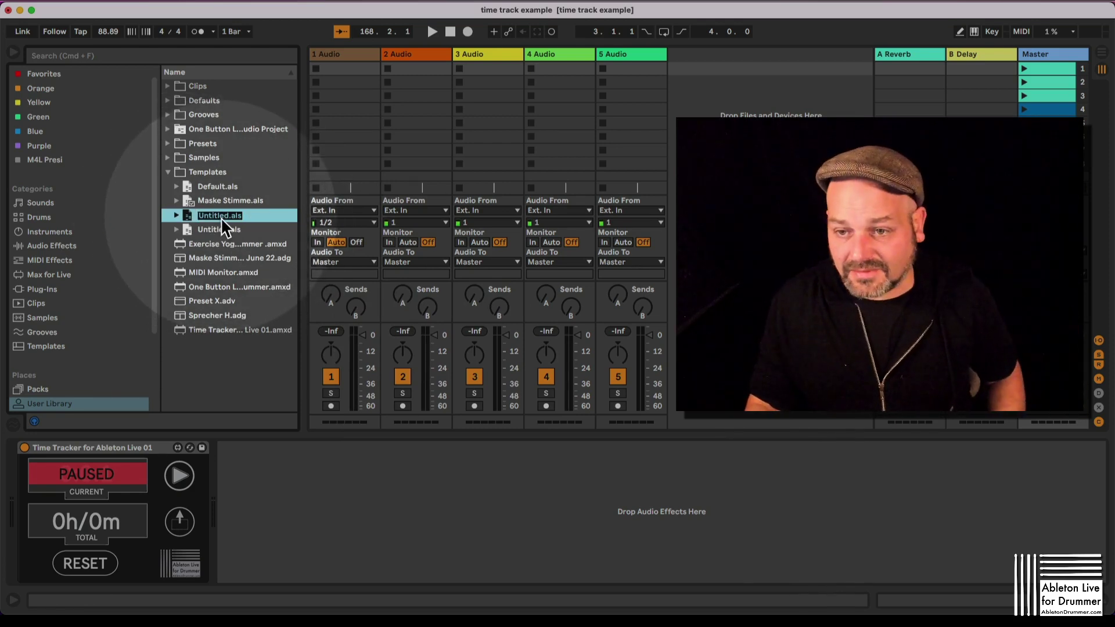
Step: Overwrite the existing Untitled.als default, then start a new set without saving the old one
{"action": "key", "text": "Return"}
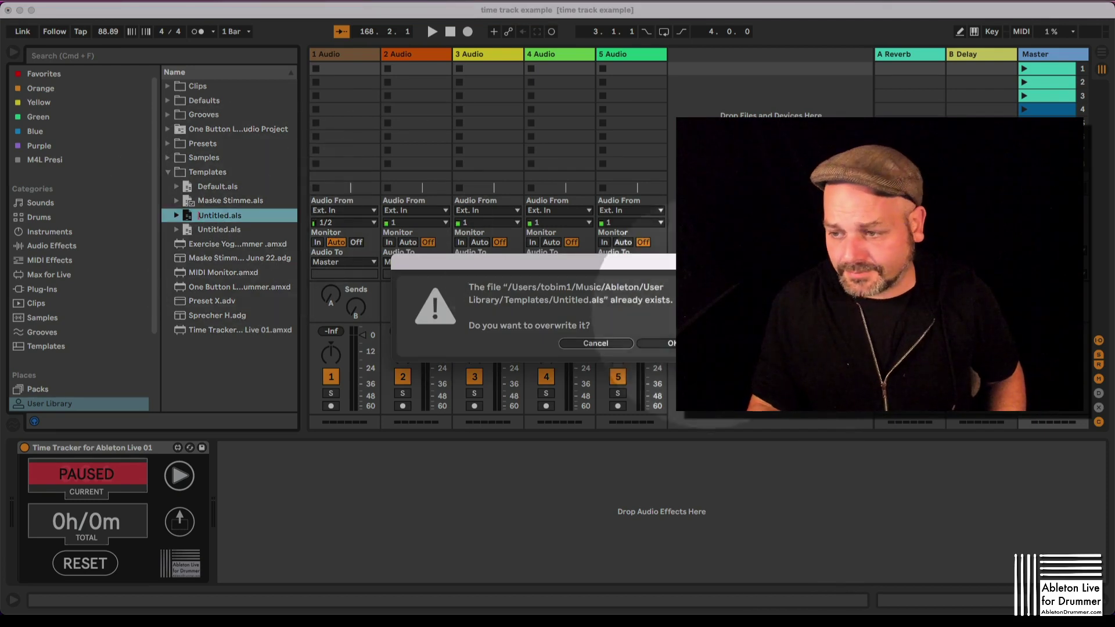
{"action": "left_click", "coordinate": [672, 343]}
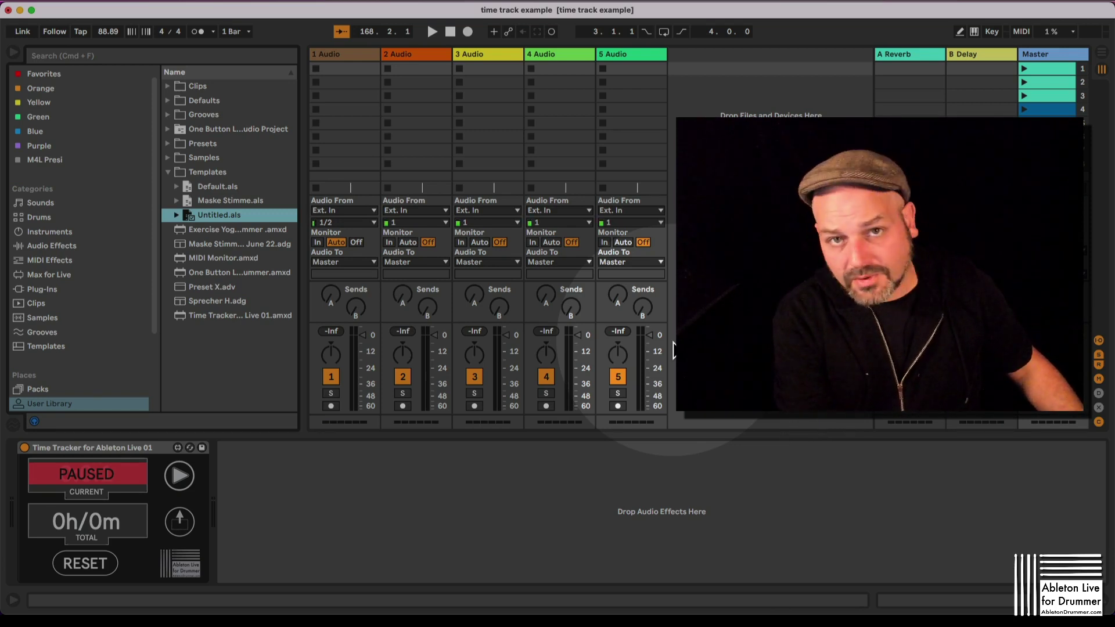
{"action": "key", "text": "super+q"}
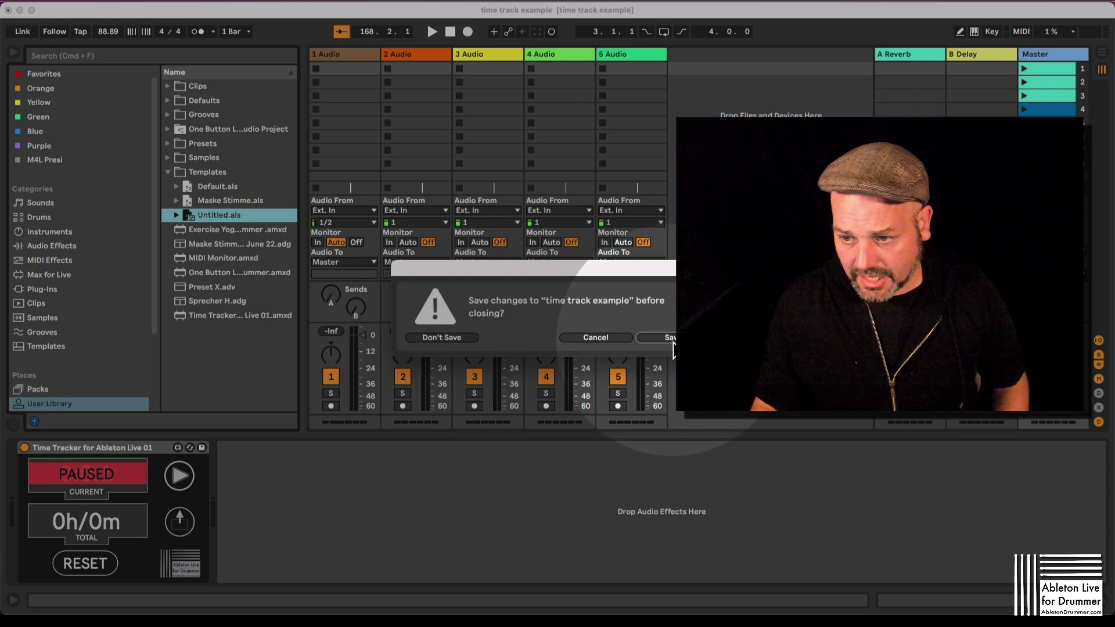
{"action": "left_click", "coordinate": [454, 337]}
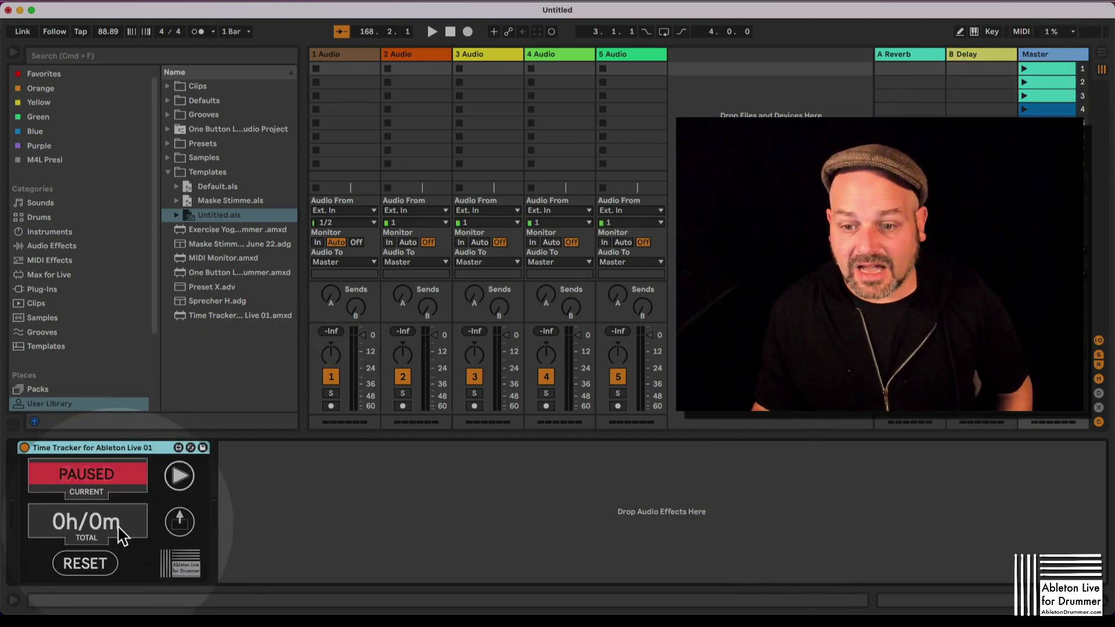
Step: Start the Time Tracker timer in the Untitled set, pausing and resuming it once
{"action": "left_click", "coordinate": [179, 476]}
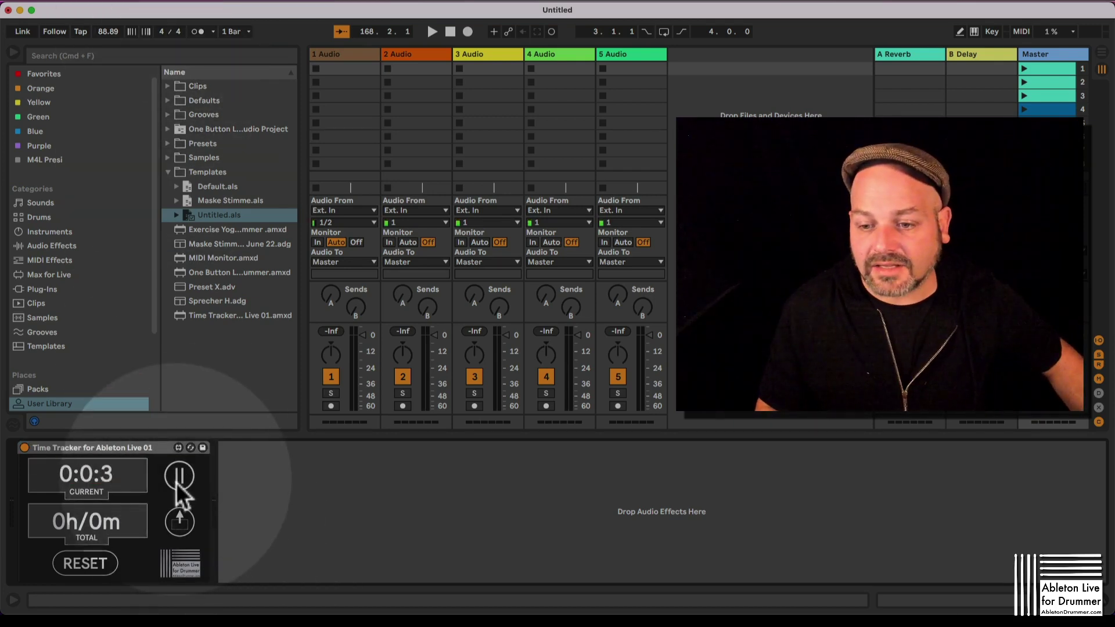
{"action": "left_click", "coordinate": [179, 482]}
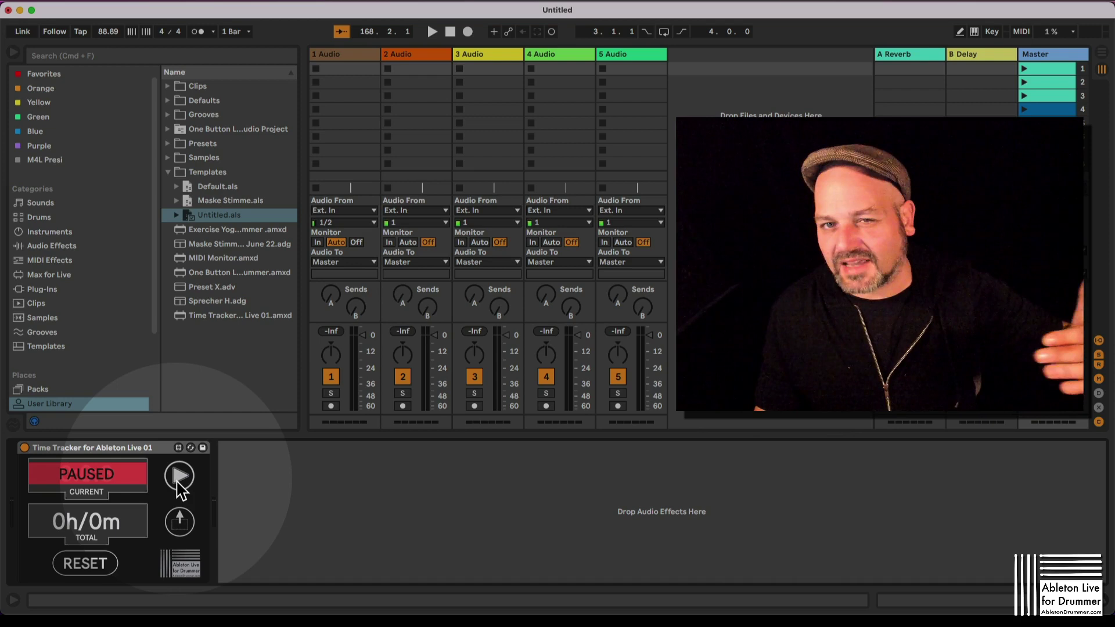
{"action": "left_click", "coordinate": [178, 484]}
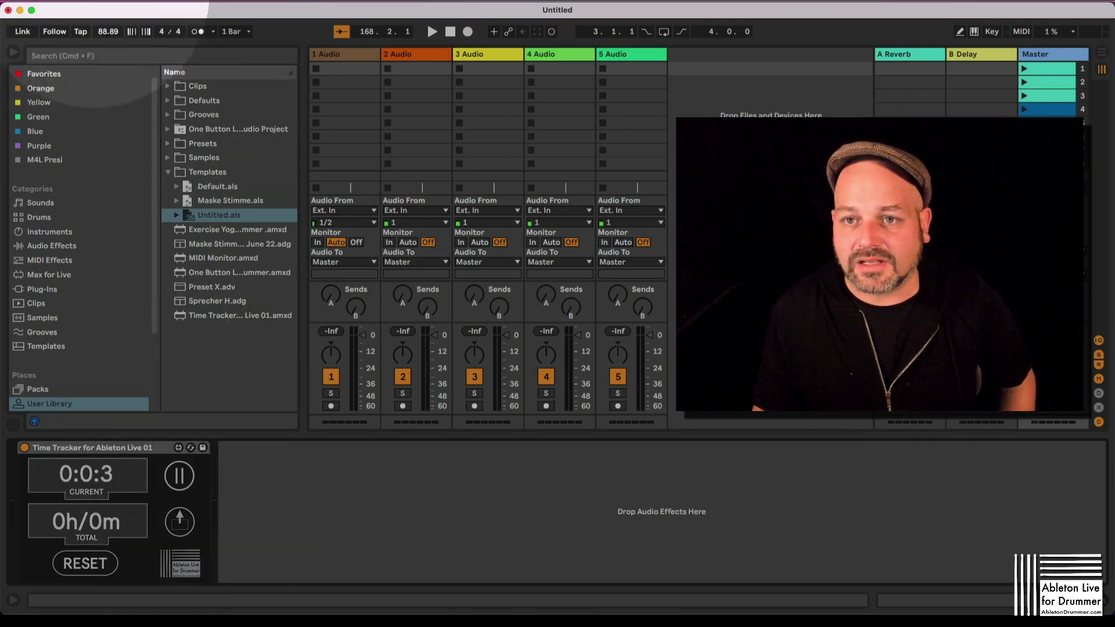
{"action": "left_click", "coordinate": [66, 1]}
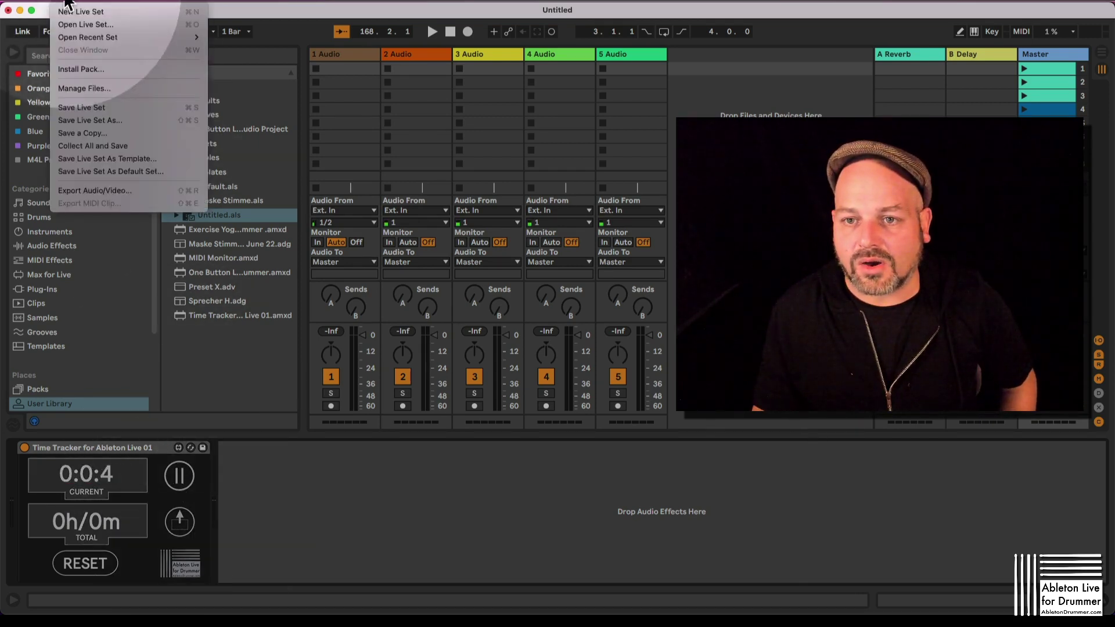
Step: Save the set as the default, overwriting Untitled.als without copying files, then open a new set without saving
{"action": "left_click", "coordinate": [130, 169]}
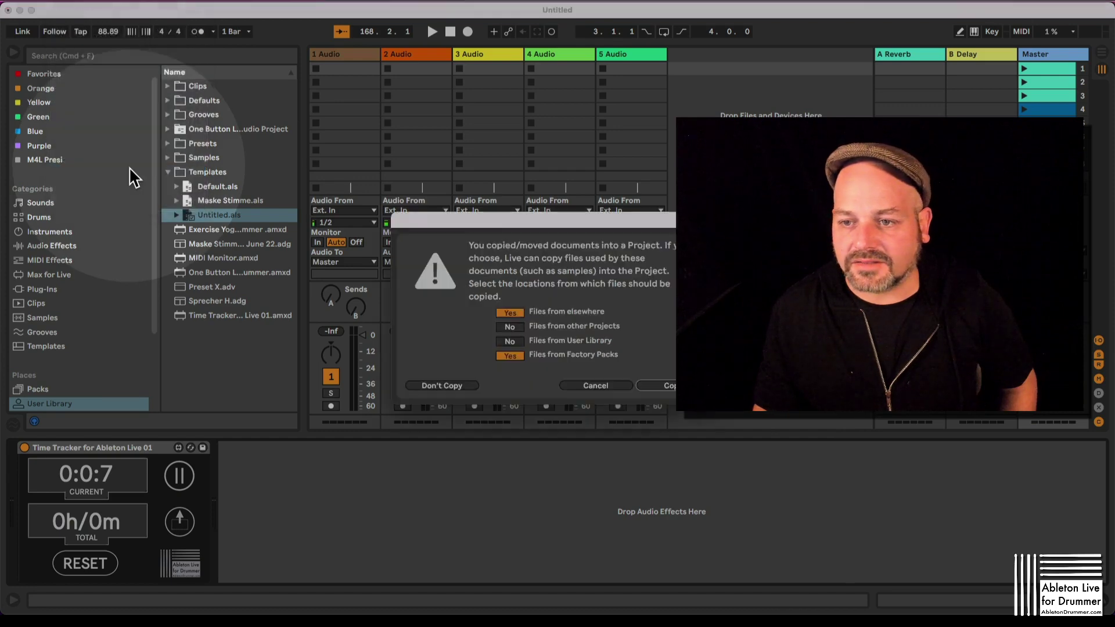
{"action": "left_click", "coordinate": [451, 386]}
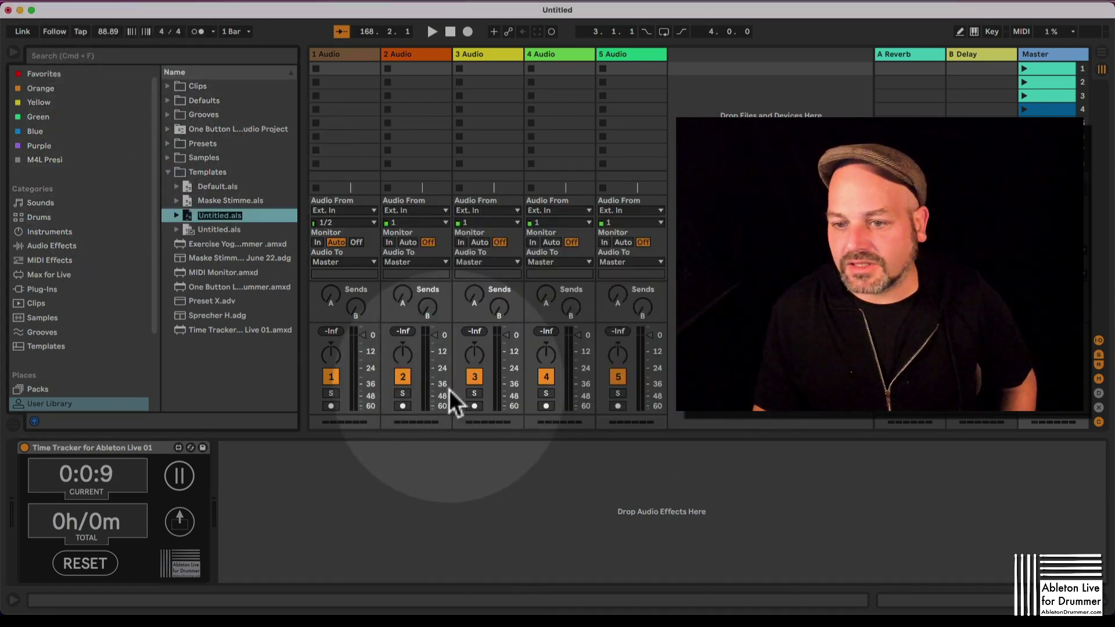
{"action": "key", "text": "Return"}
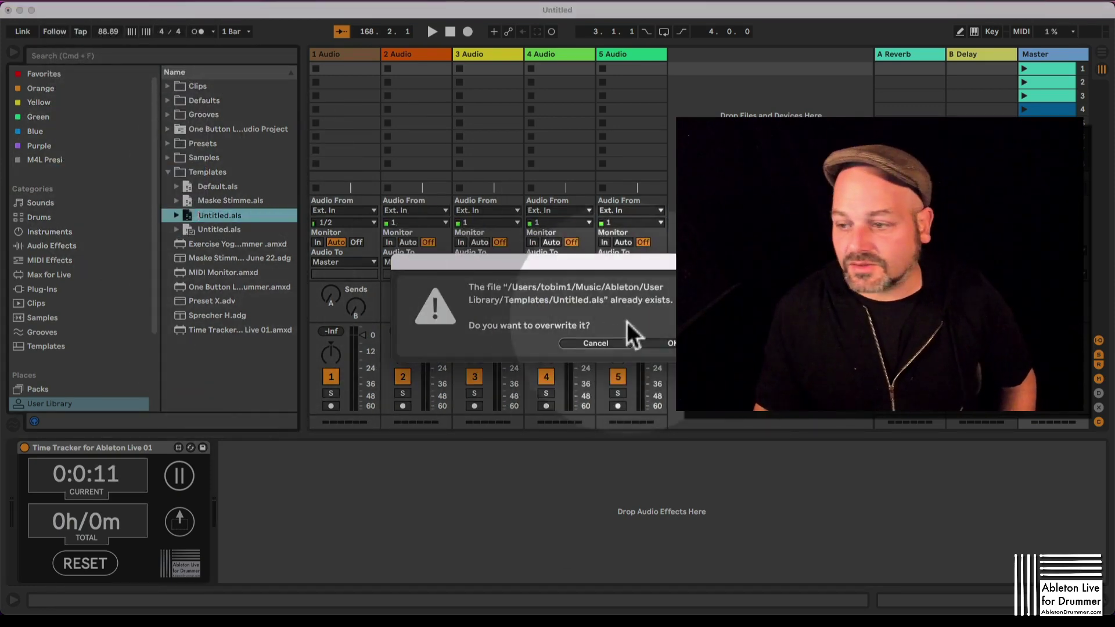
{"action": "left_click", "coordinate": [665, 345]}
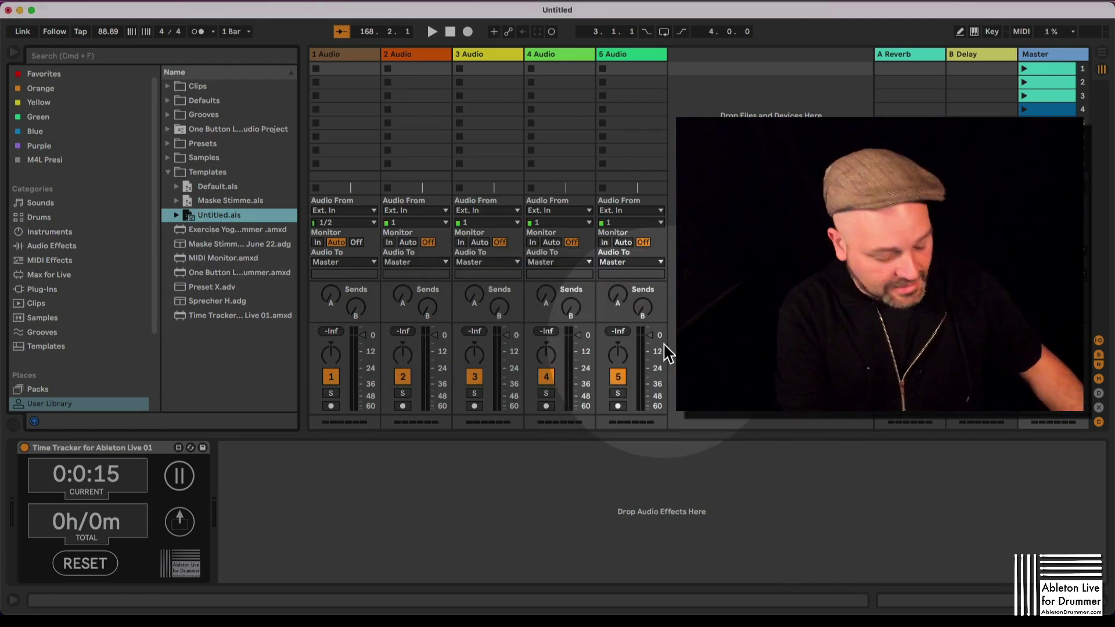
{"action": "key", "text": "super+q"}
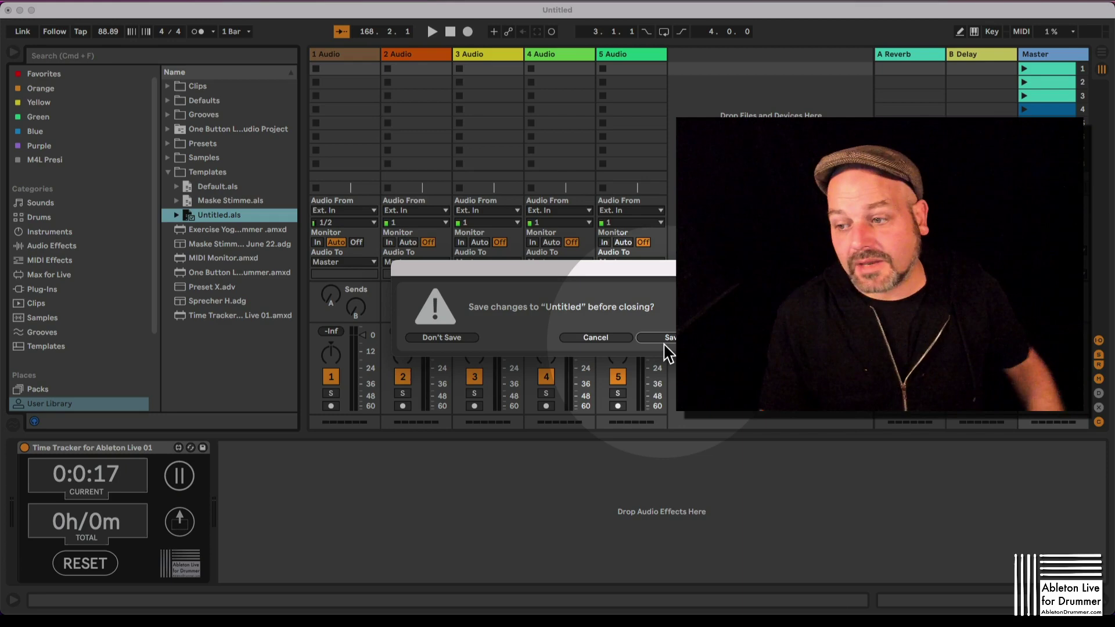
{"action": "left_click", "coordinate": [462, 335]}
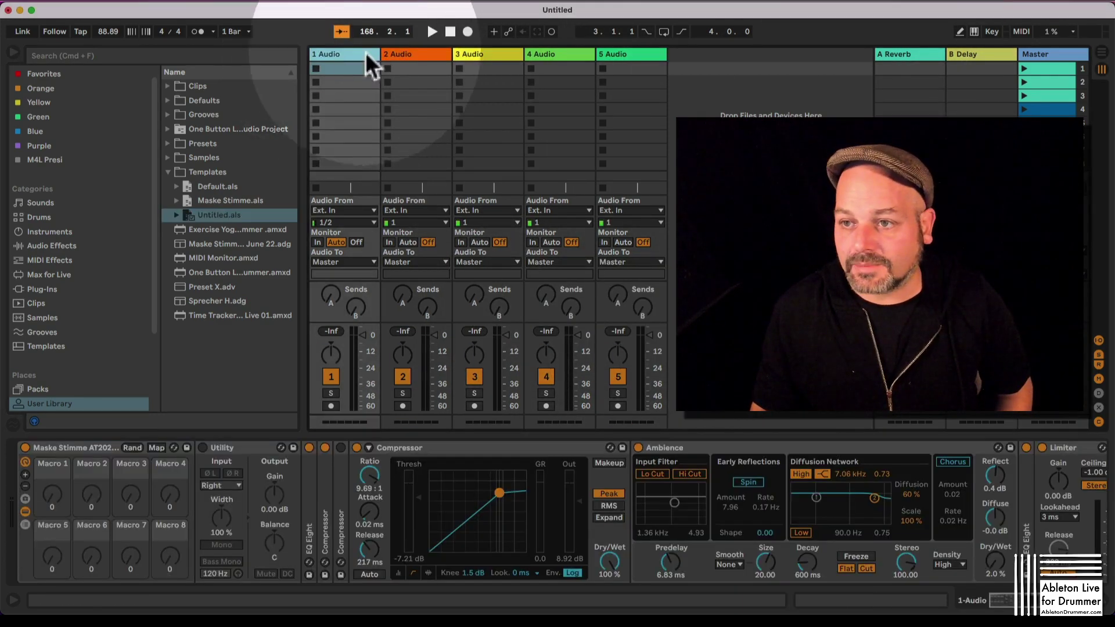
Step: Select the Master track to check the running Time Tracker, toggling its options panel open and closed
{"action": "left_click", "coordinate": [490, 54]}
{"action": "left_click", "coordinate": [569, 52]}
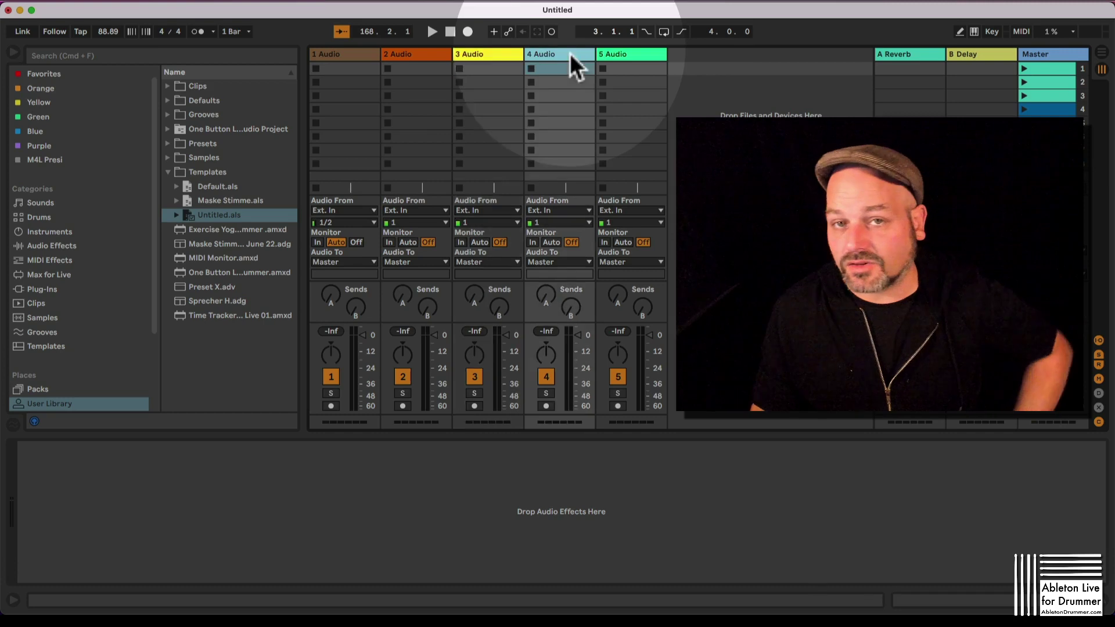
{"action": "left_click", "coordinate": [639, 55]}
{"action": "left_click", "coordinate": [1058, 54]}
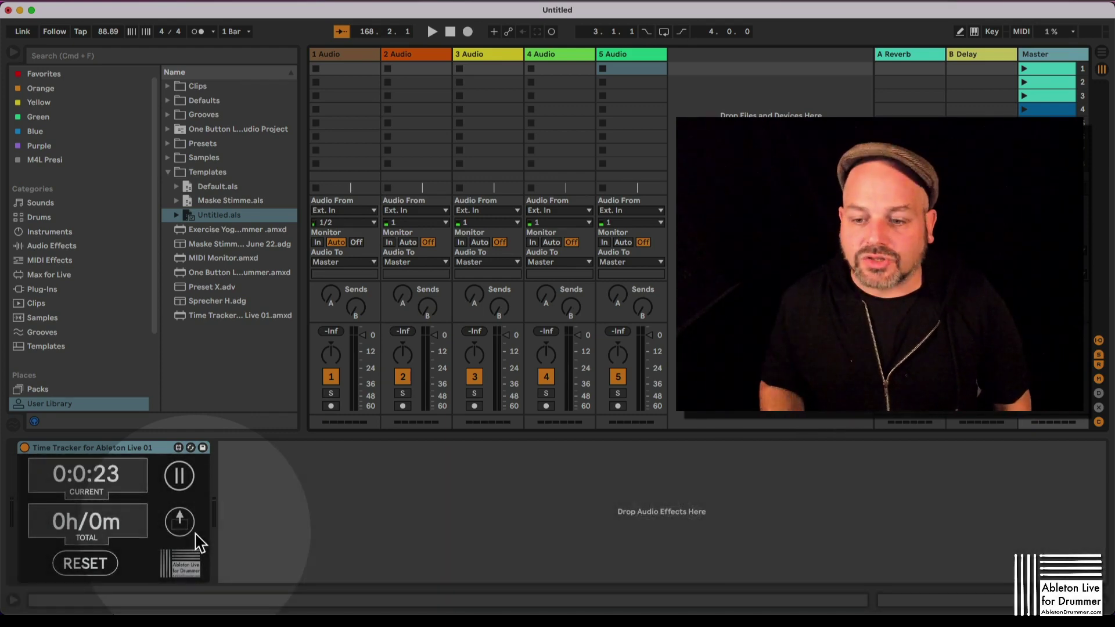
{"action": "left_click", "coordinate": [175, 525]}
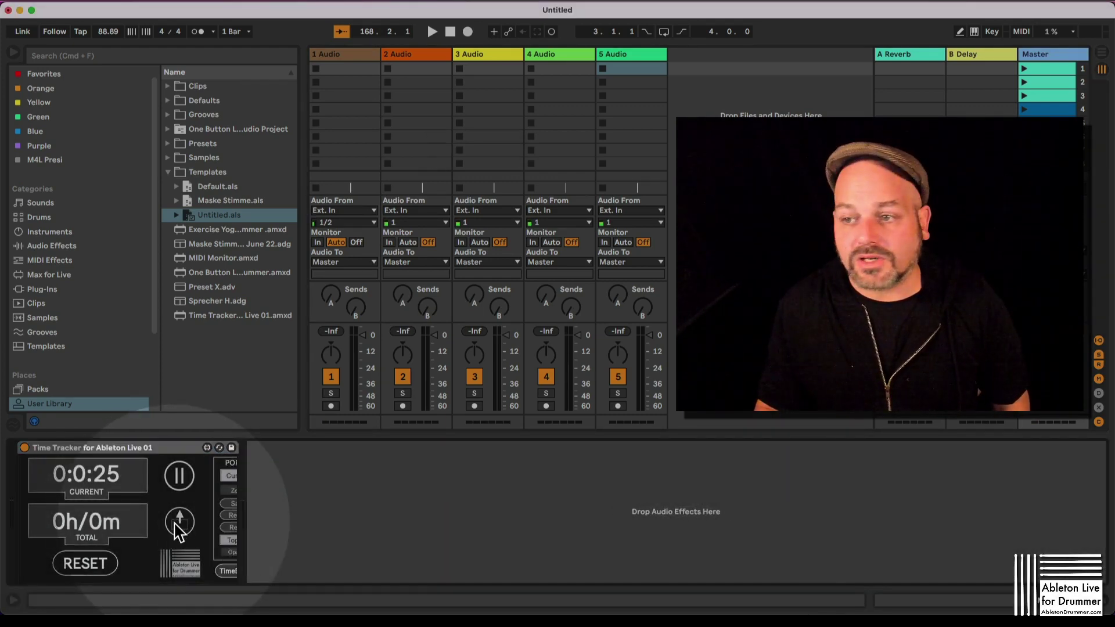
{"action": "left_click", "coordinate": [175, 525]}
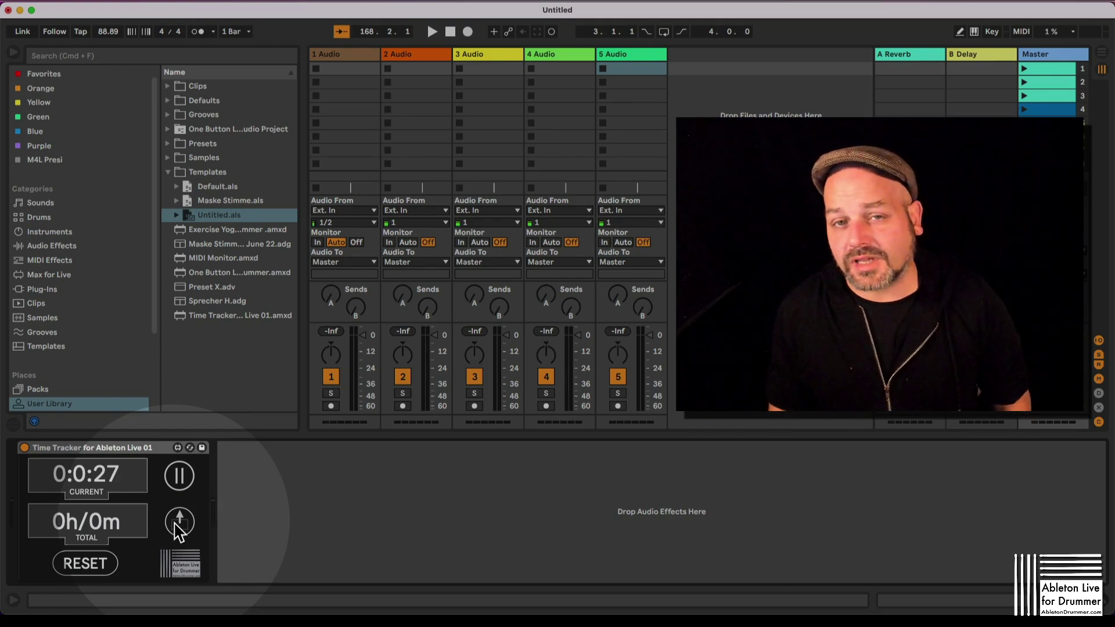